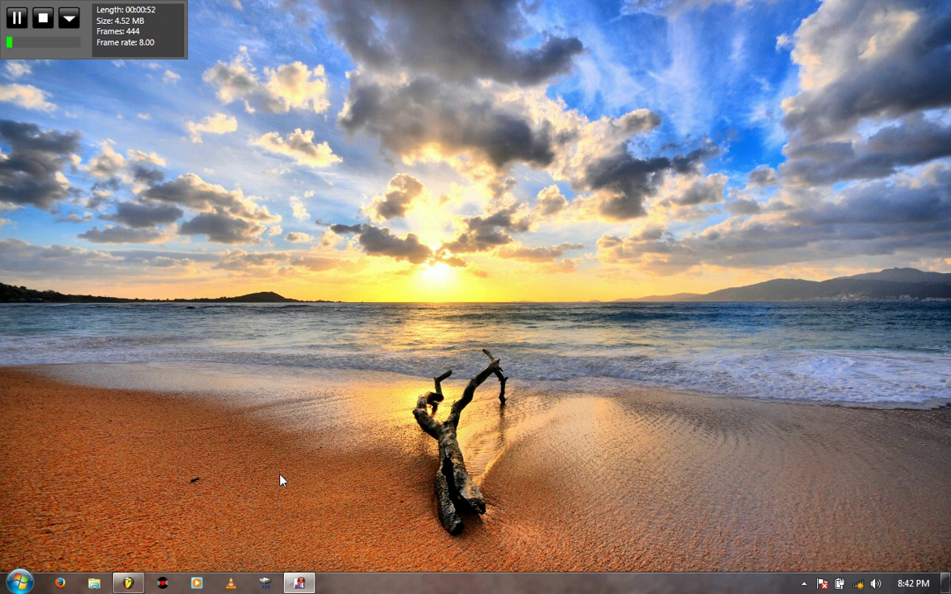
Switch to FL Studio, show the playlist from Track 1, and bring up Pattern 1 in the step sequencer.
mouse_move(135, 586)
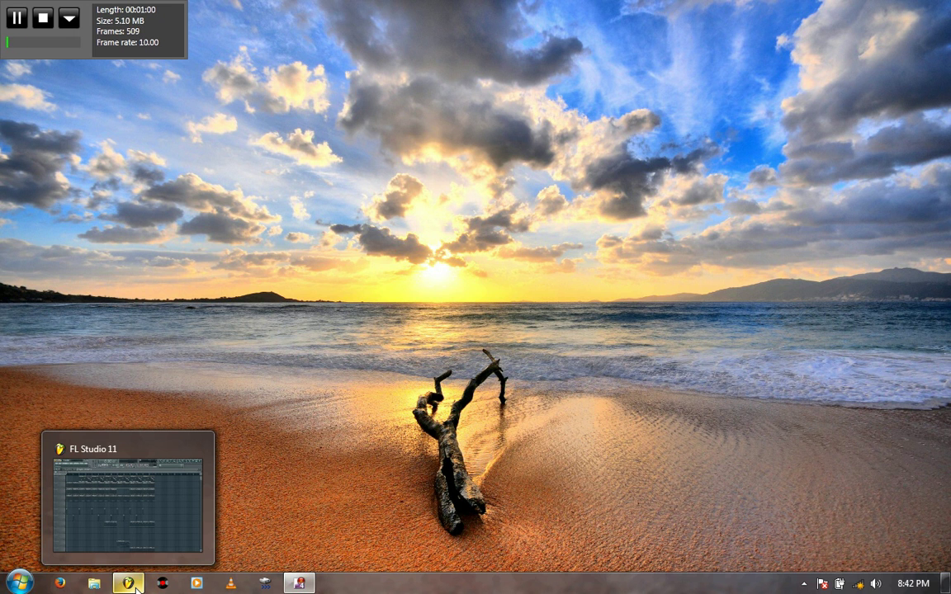
left_click(115, 525)
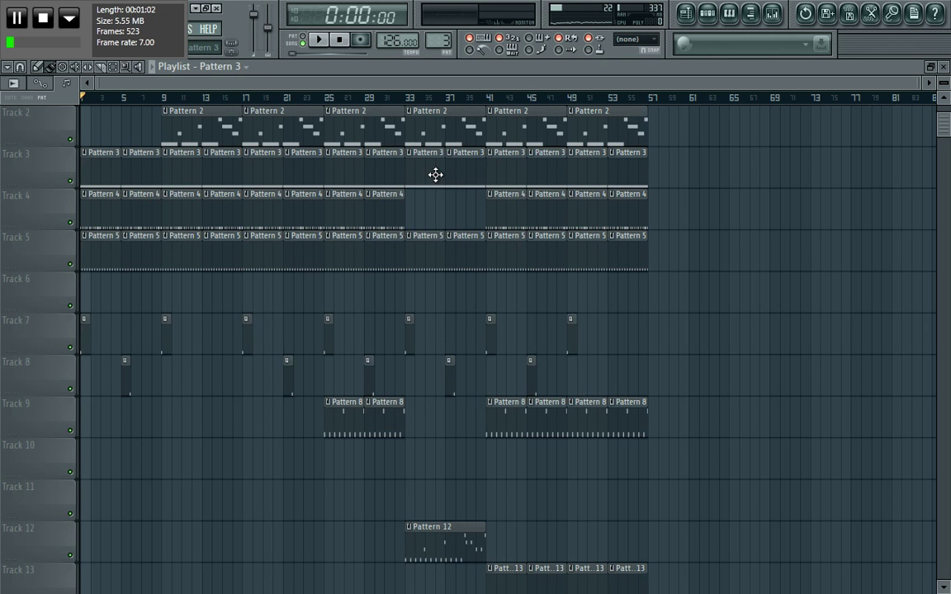
left_click_drag(945, 142, 945, 81)
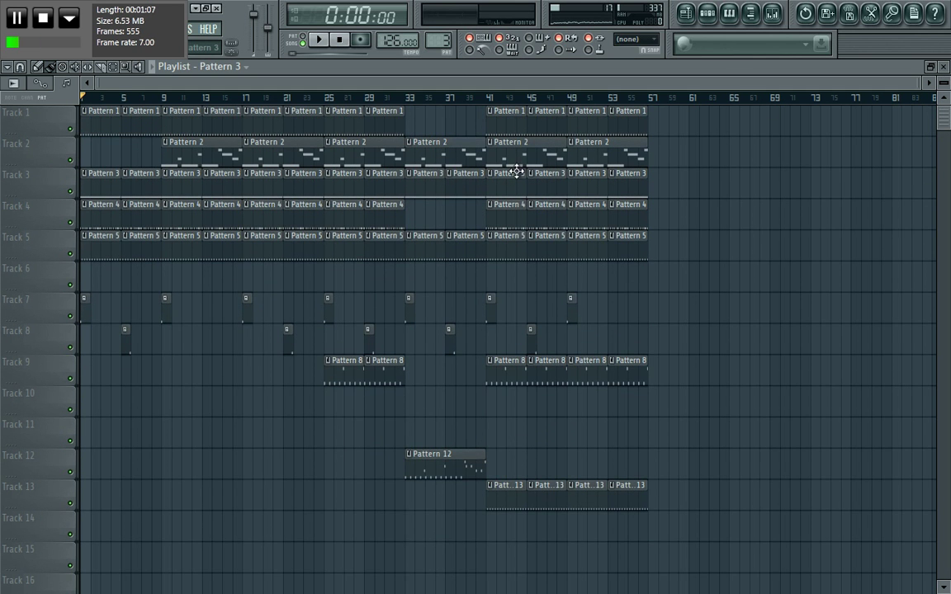
key("KP_Subtract")
key("KP_Subtract")
left_click(716, 21)
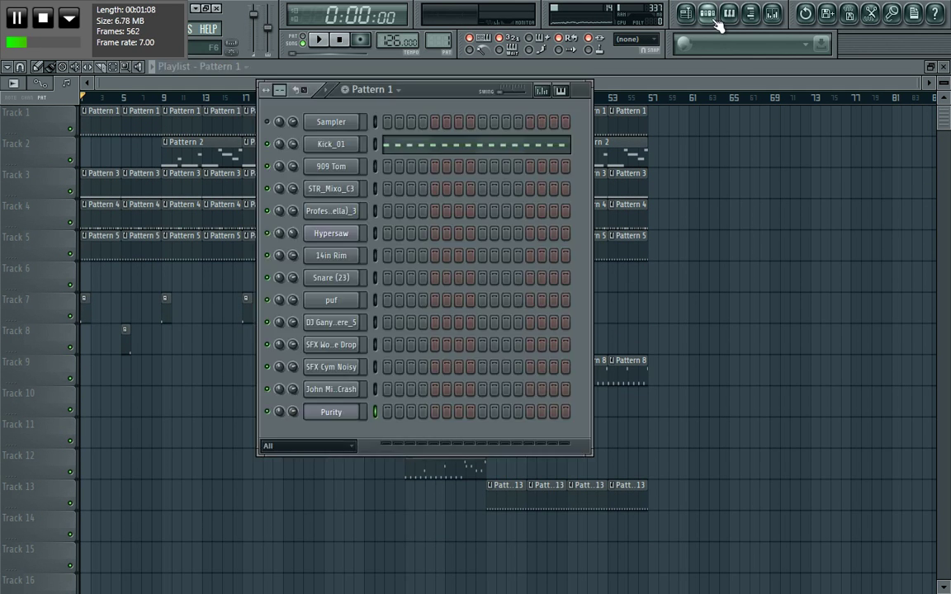
Open the Kick_01 channel settings, audition the kick sample, and return to the step sequencer.
left_click(342, 147)
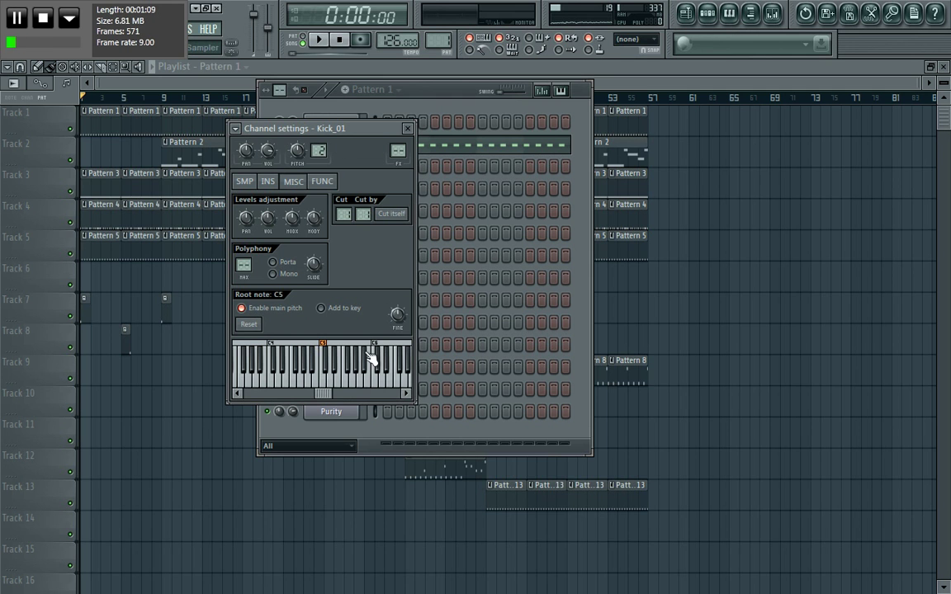
left_click(326, 388)
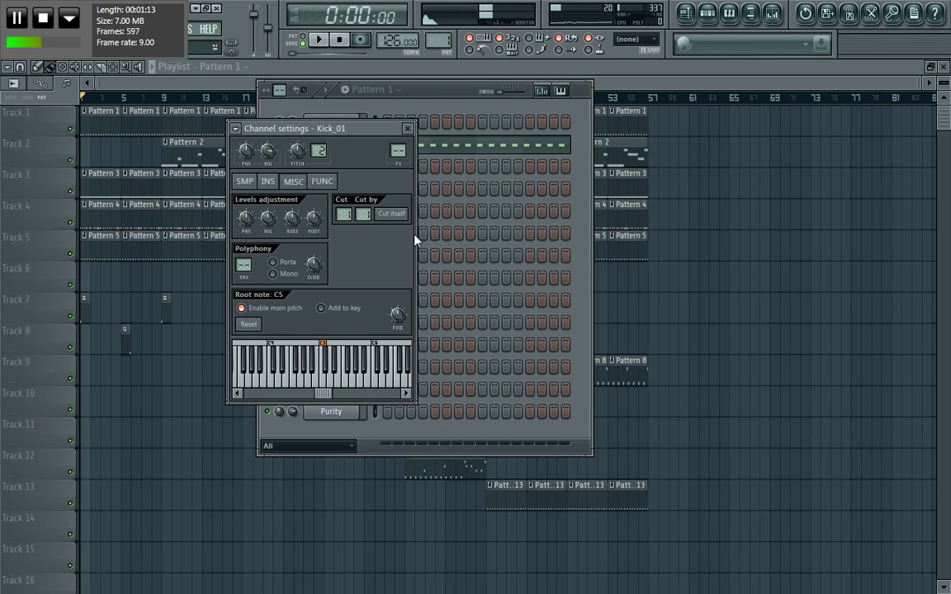
left_click(454, 109)
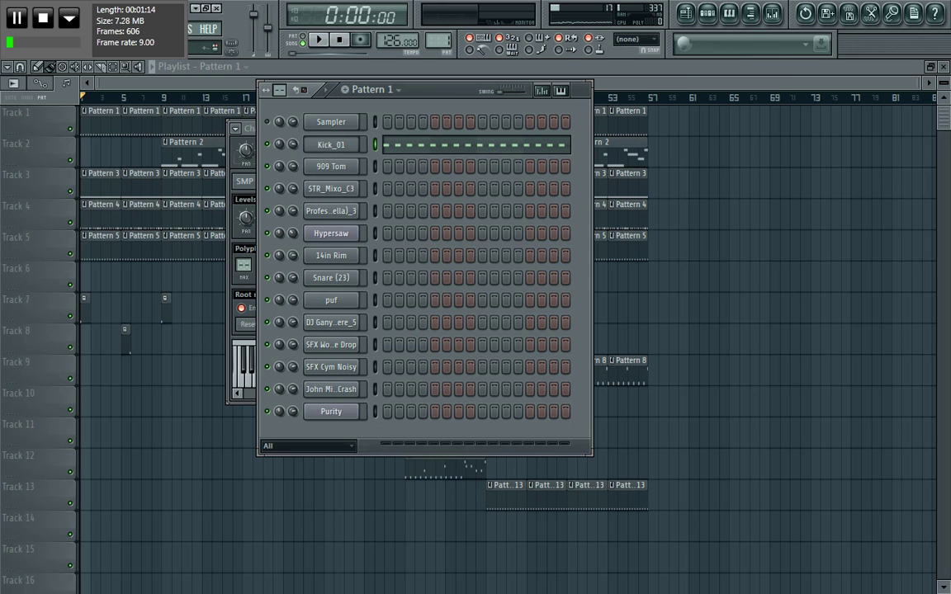
Select Pattern 2 and open the Hypersaw channel settings, placing the window clear of the step sequencer.
scroll(444, 41, "up", 1)
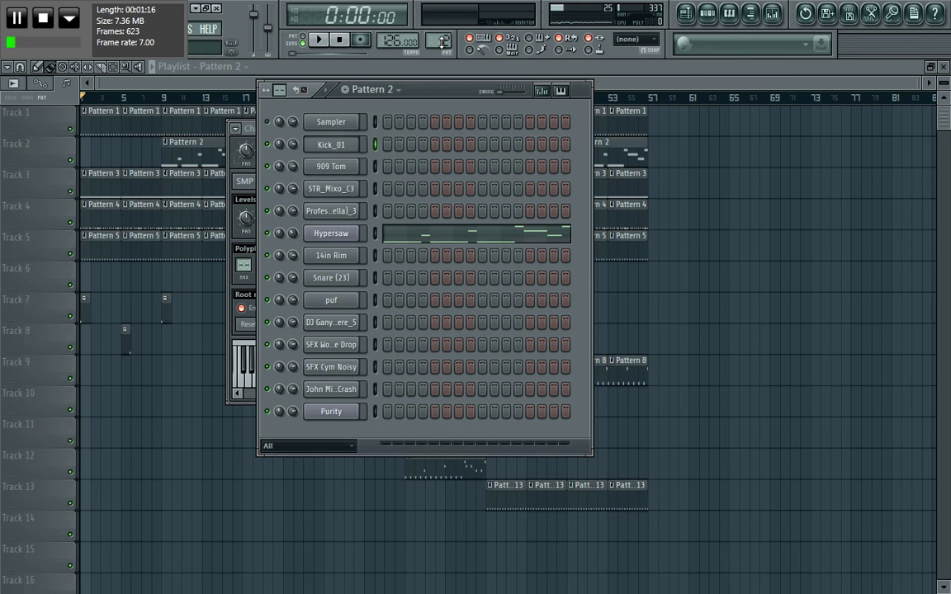
left_click(334, 233)
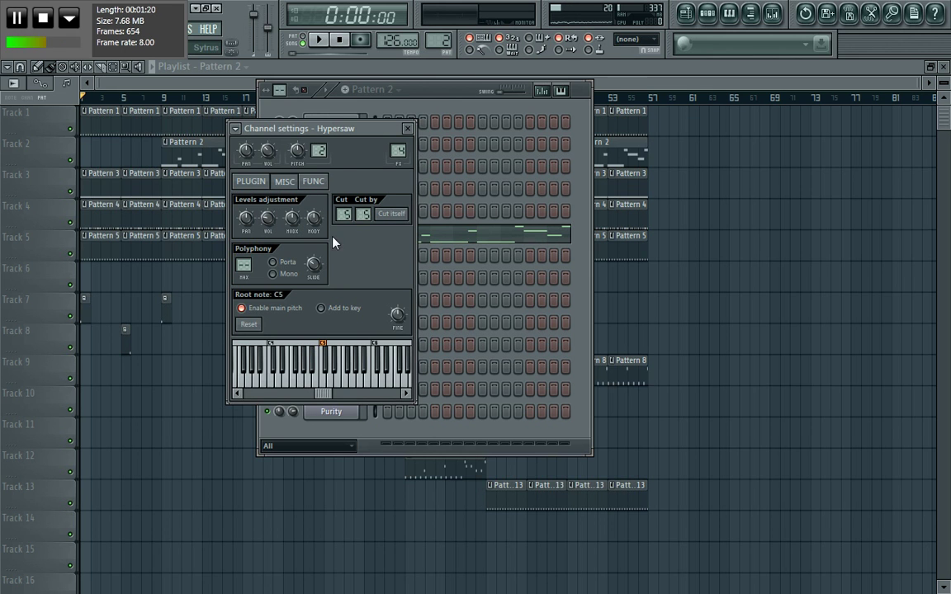
left_click_drag(353, 130, 208, 171)
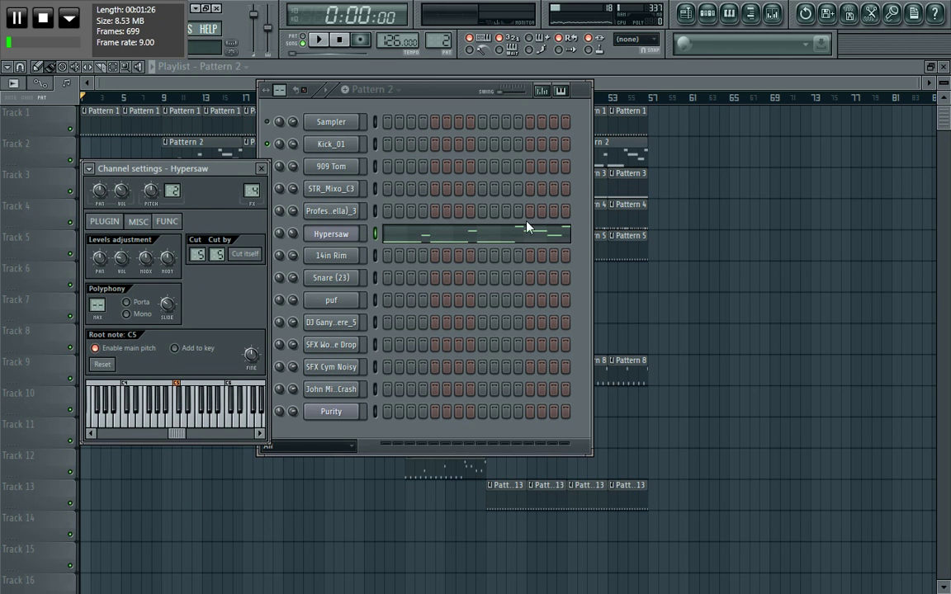
Open the Hypersaw notes in the piano roll with the whole melody in view and play Pattern 2.
left_click(434, 236)
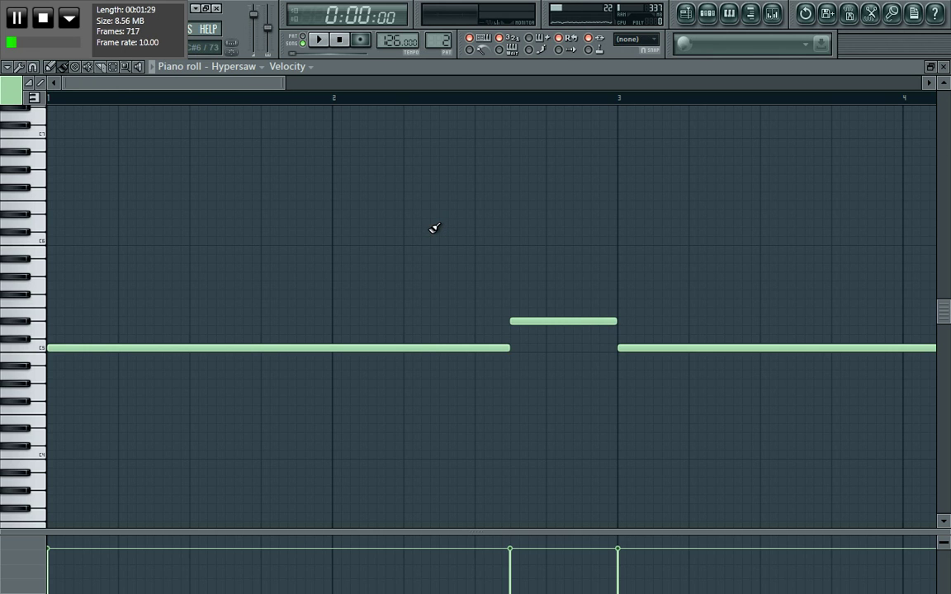
left_click_drag(281, 81, 917, 167)
left_click(319, 39)
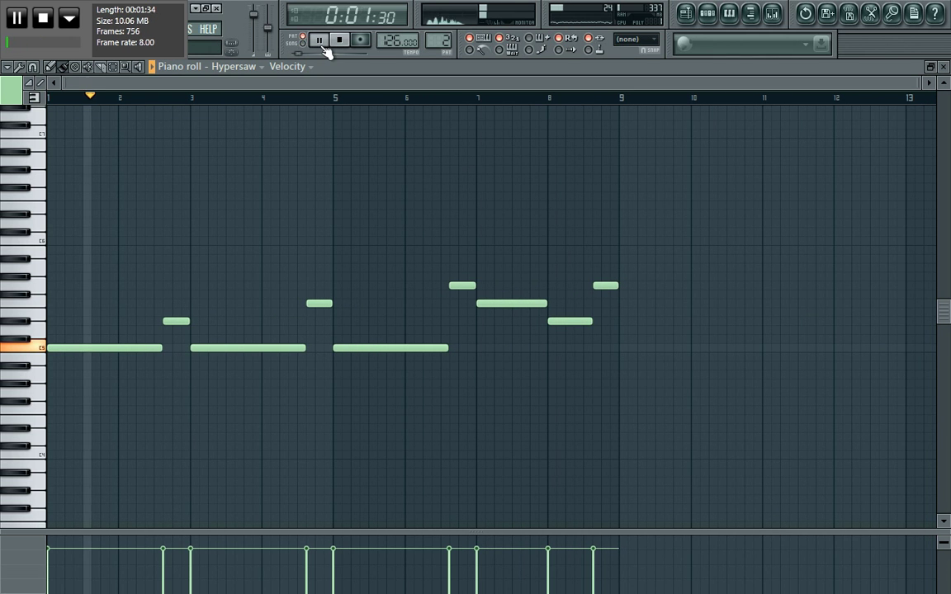
Examine the Fruity Limiter on the mixer's Master track during playback, return to the piano roll and stop playback.
left_click(774, 13)
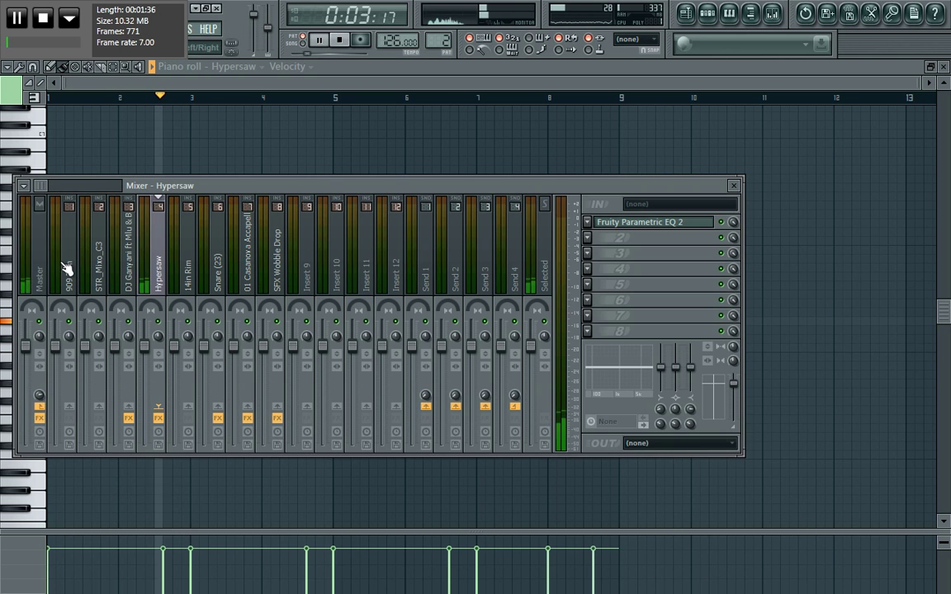
left_click(38, 279)
left_click(658, 332)
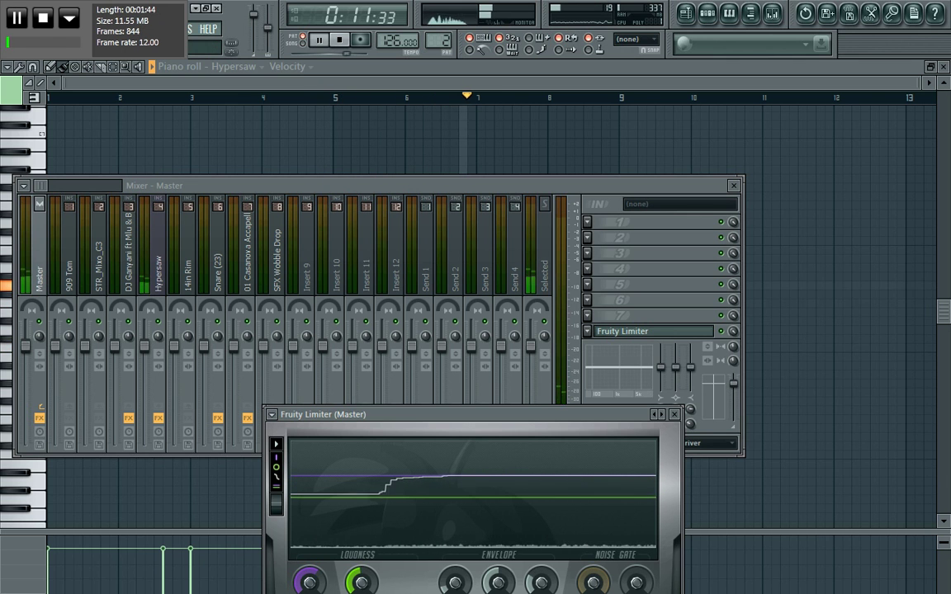
left_click(411, 88)
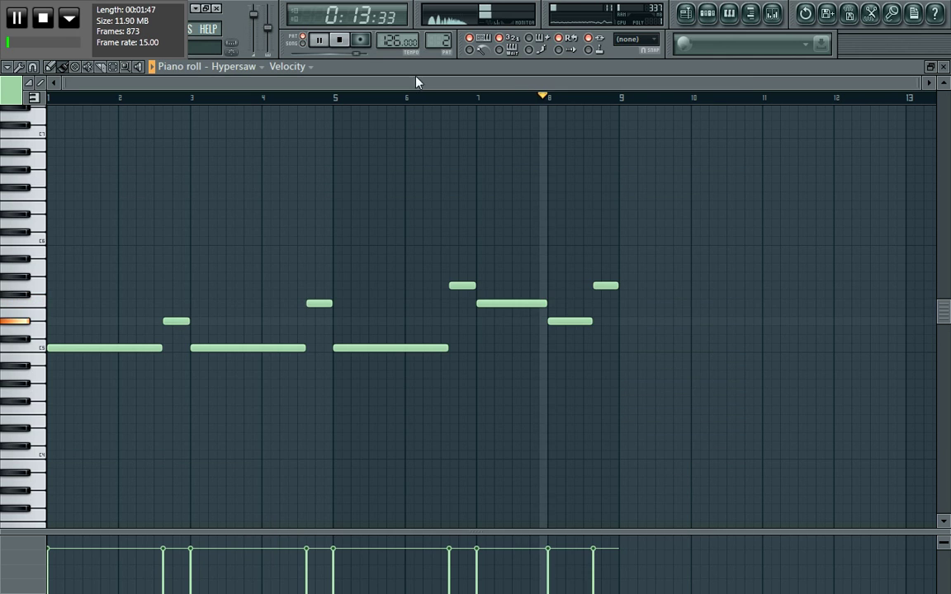
key("space")
Select Pattern 3 and examine the STR_Mixo_C3 channel's sample settings and its note in the piano roll.
left_click(708, 13)
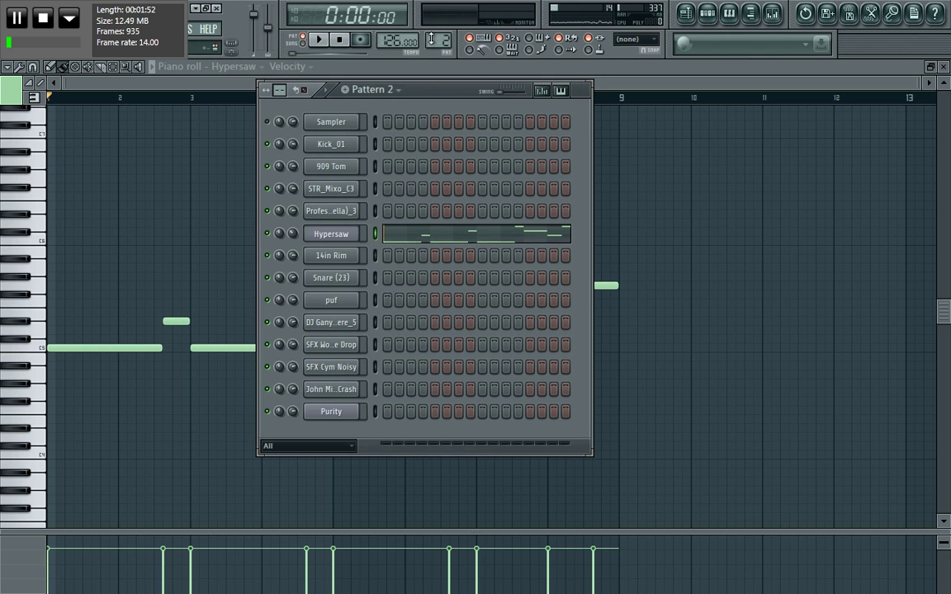
scroll(441, 40, "up", 1)
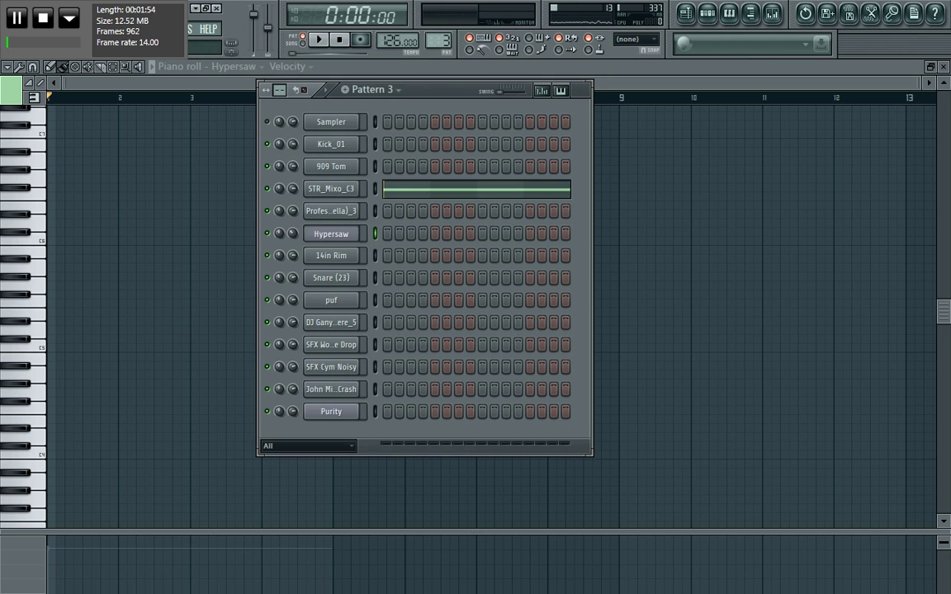
left_click(333, 189)
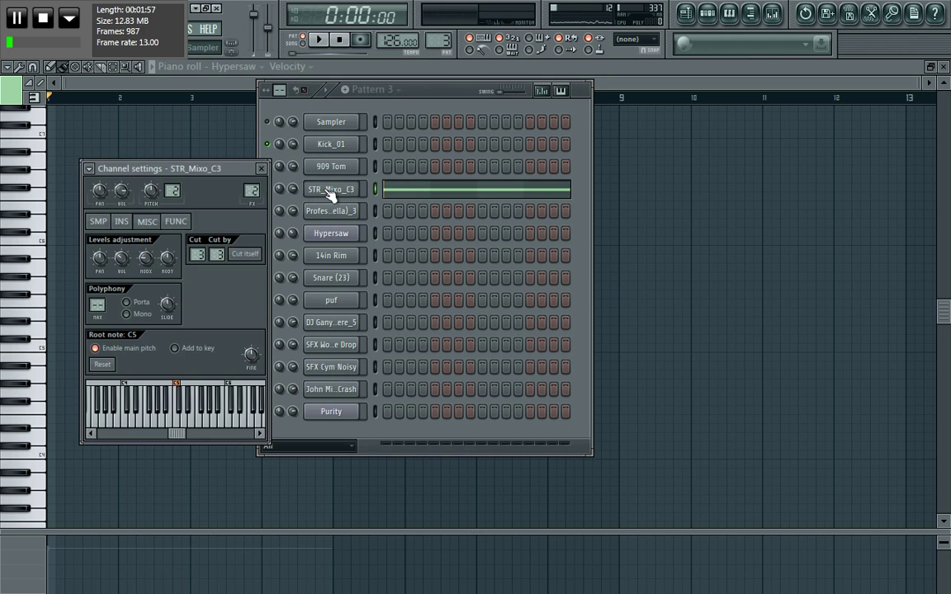
left_click(98, 221)
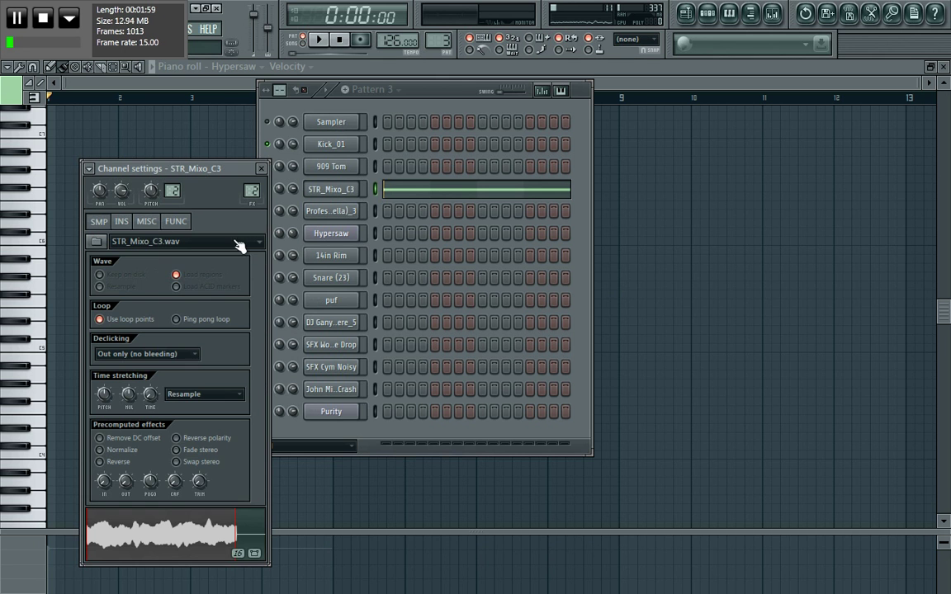
left_click(414, 203)
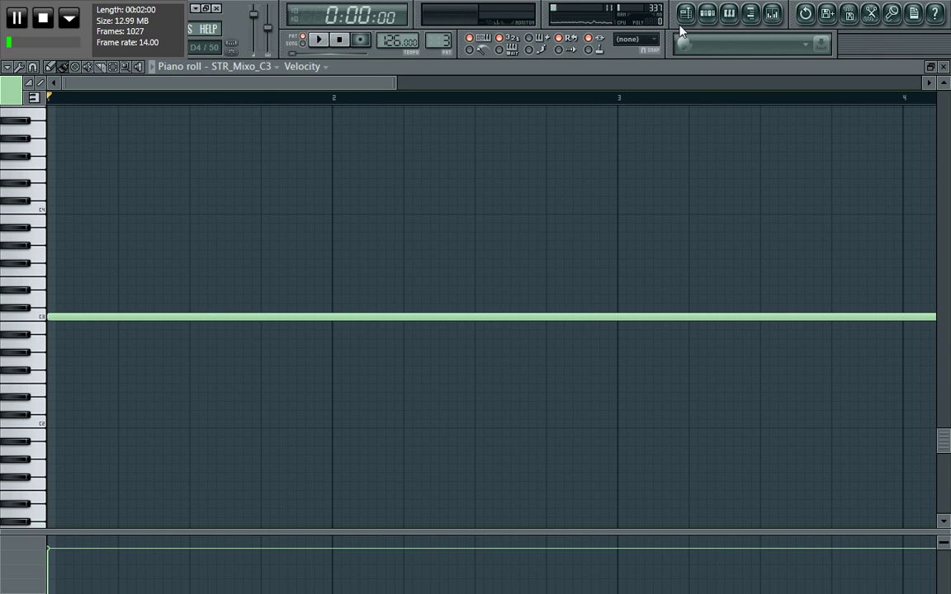
Return to the step sequencer, play Pattern 3 briefly and stop it, and shift the sequencer window slightly.
left_click(708, 16)
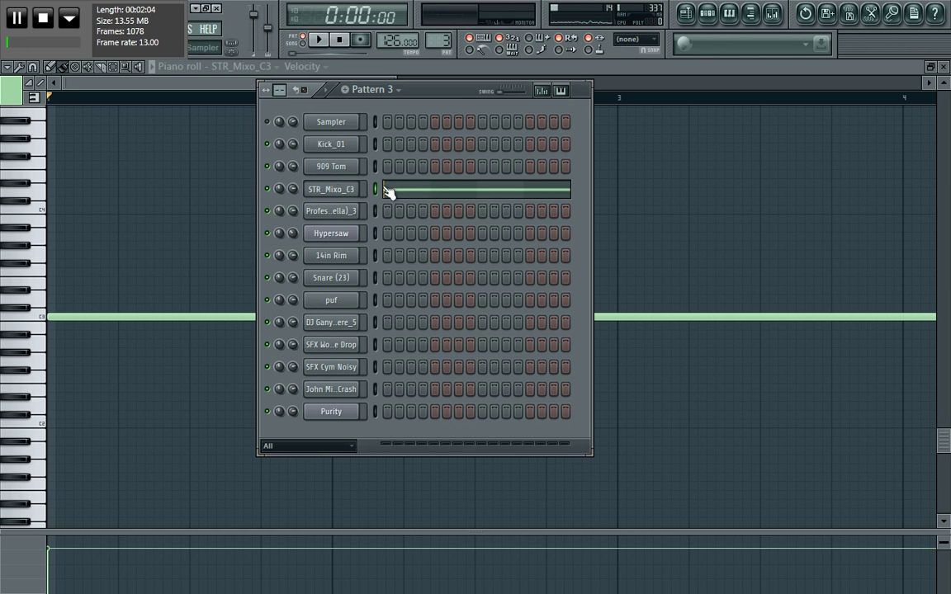
left_click(320, 41)
left_click(340, 41)
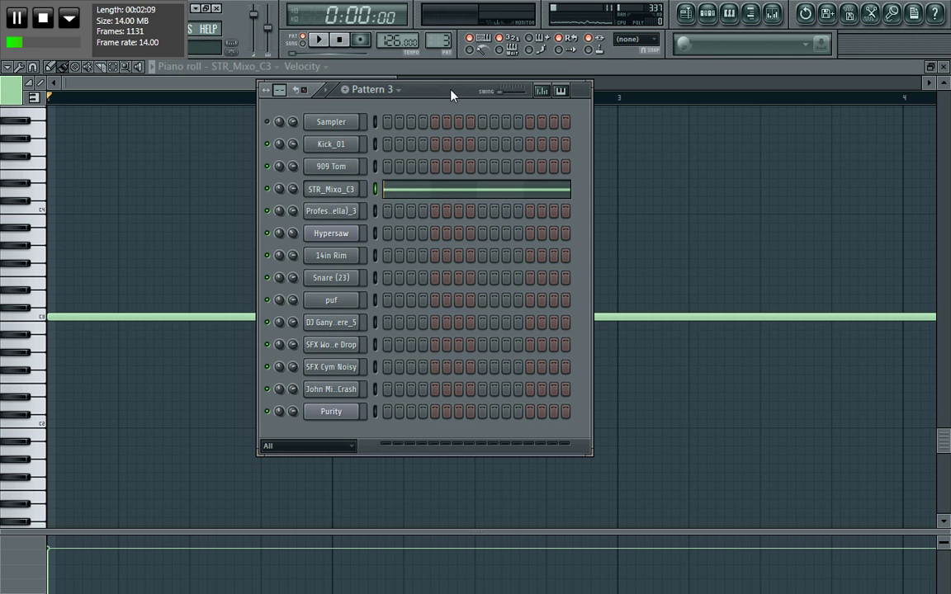
left_click_drag(451, 94, 467, 91)
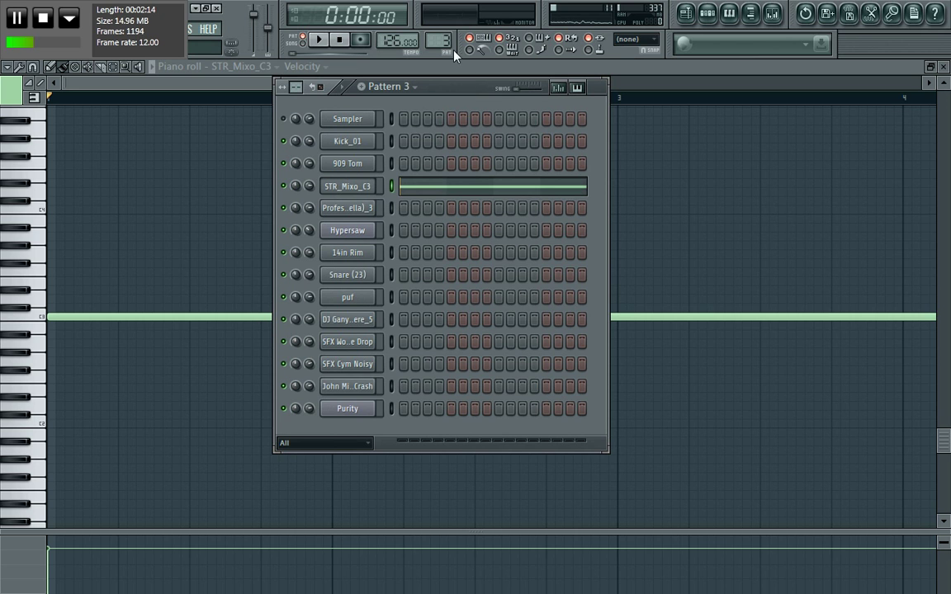
Select Pattern 4, examine the 14in Rim channel's sample settings, and play the pattern through before stopping it.
key("KP_Add")
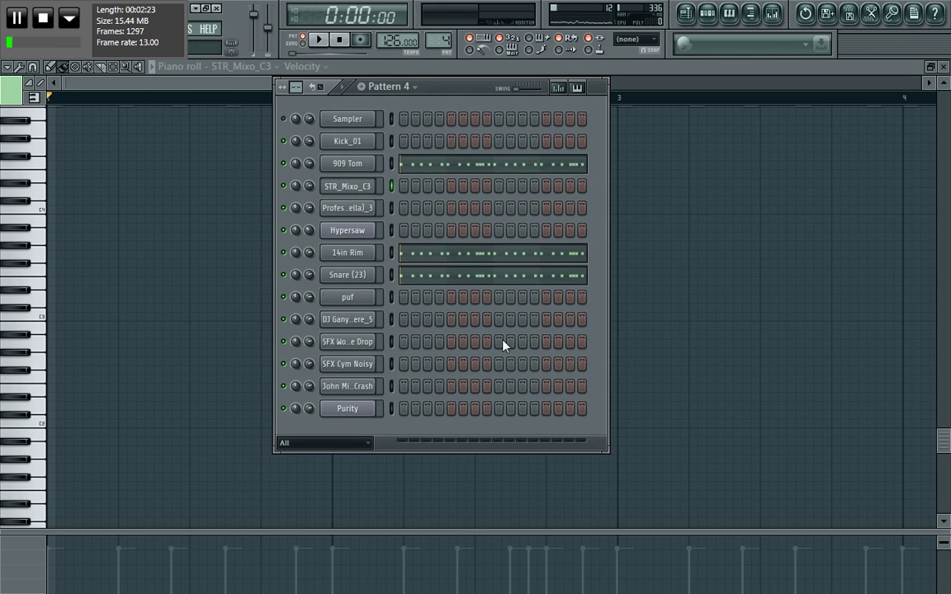
left_click(347, 252)
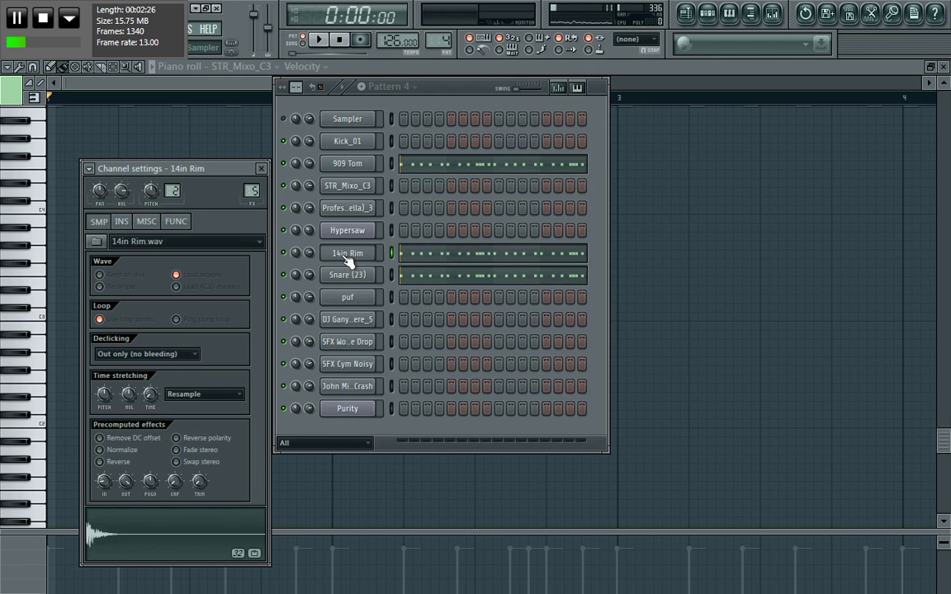
left_click(263, 170)
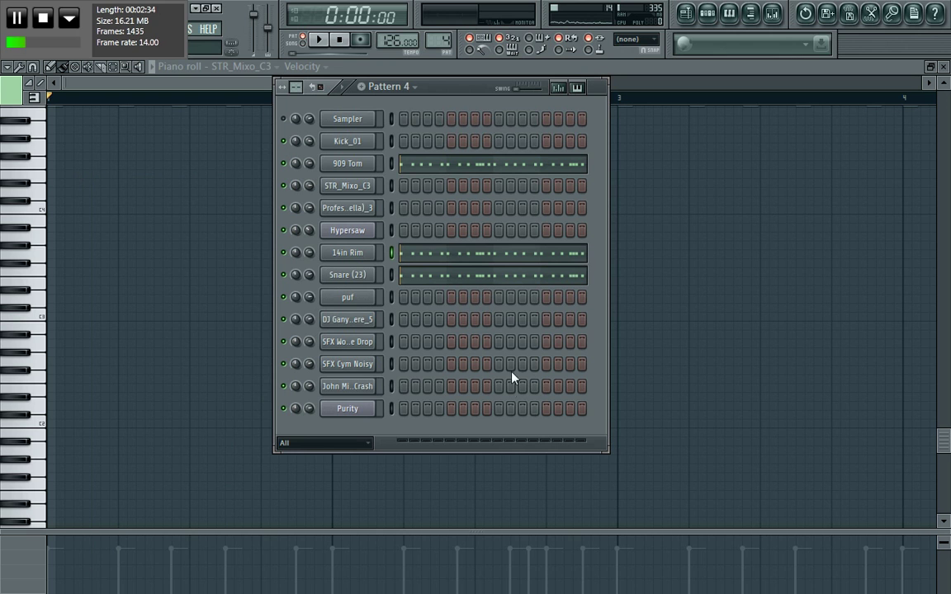
key("space")
left_click(320, 41)
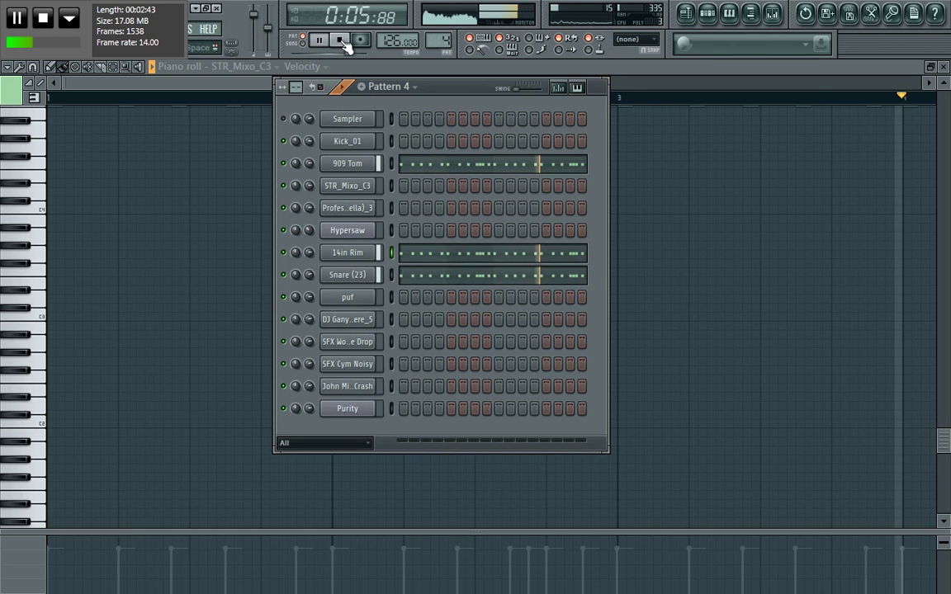
left_click(341, 41)
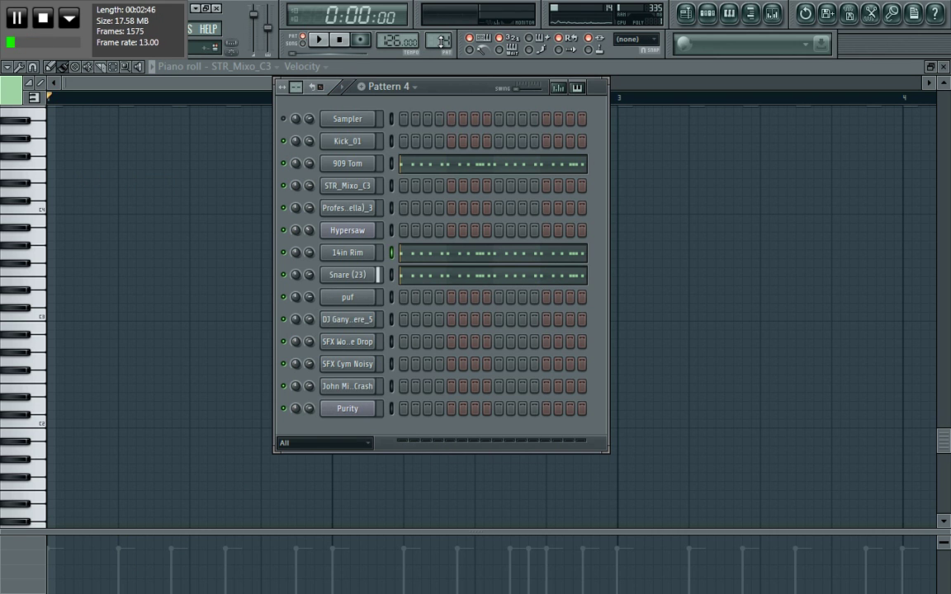
Examine all of the 909 Tom notes of Pattern 4 in the piano roll and return to the step sequencer.
left_click(462, 164)
left_click_drag(396, 82, 711, 186)
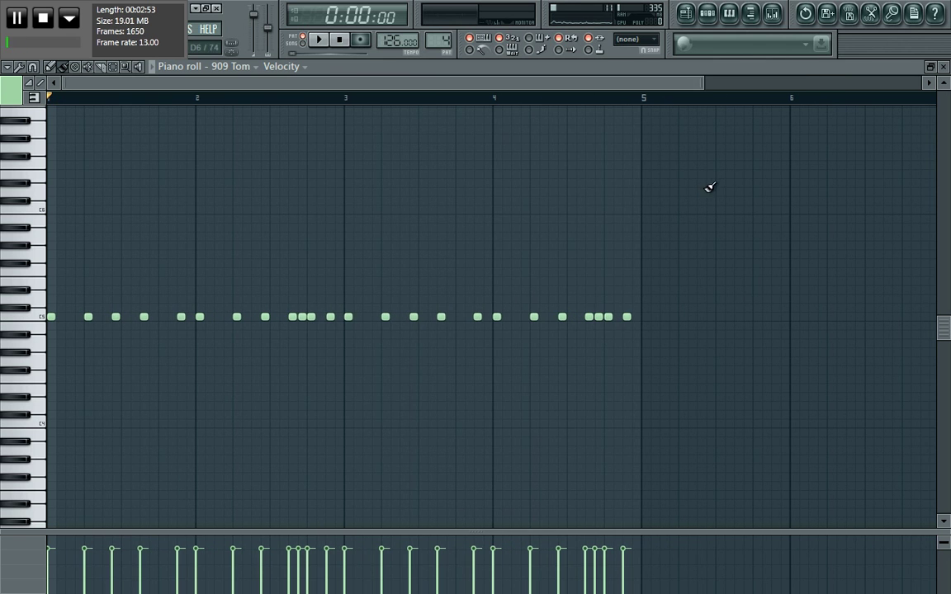
left_click(707, 13)
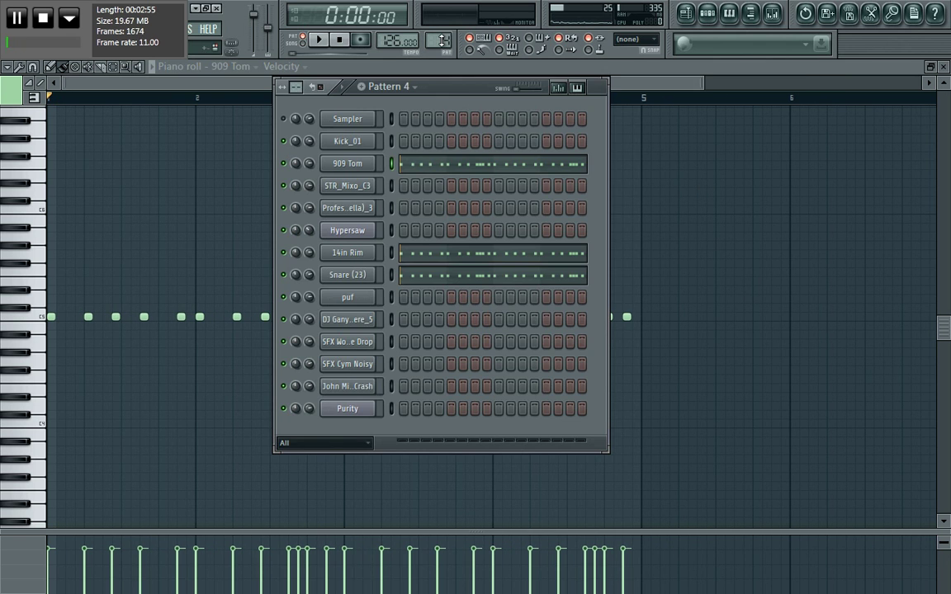
Select Pattern 5, check the Profes..ella)_3 channel, and play the pattern briefly before stopping it.
key("KP_Add")
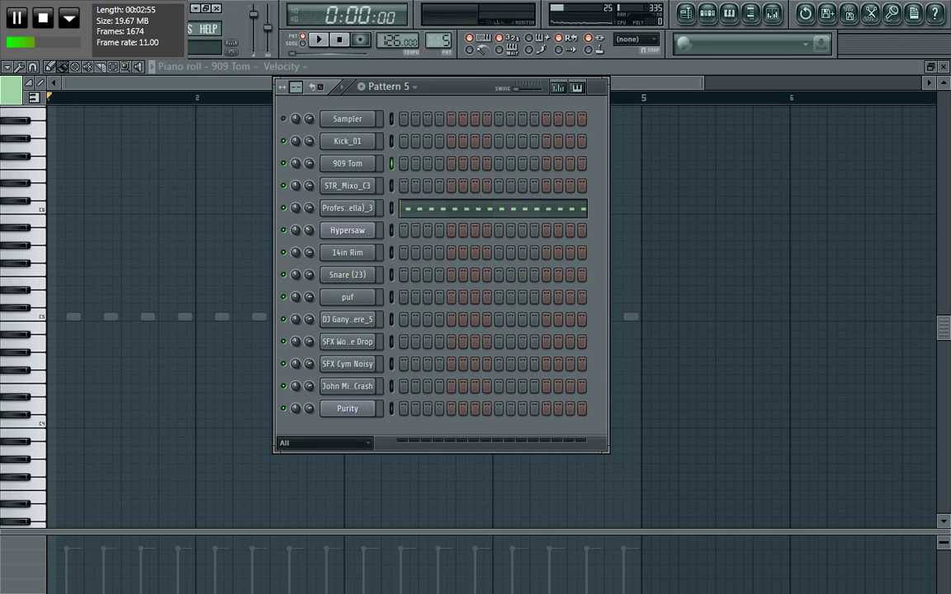
left_click(357, 213)
left_click(356, 212)
left_click(322, 43)
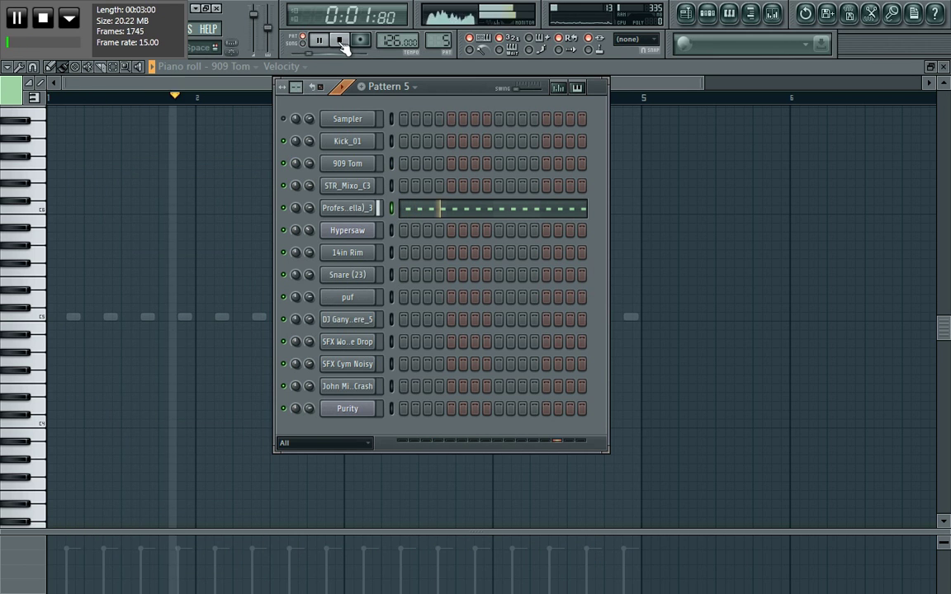
left_click(339, 41)
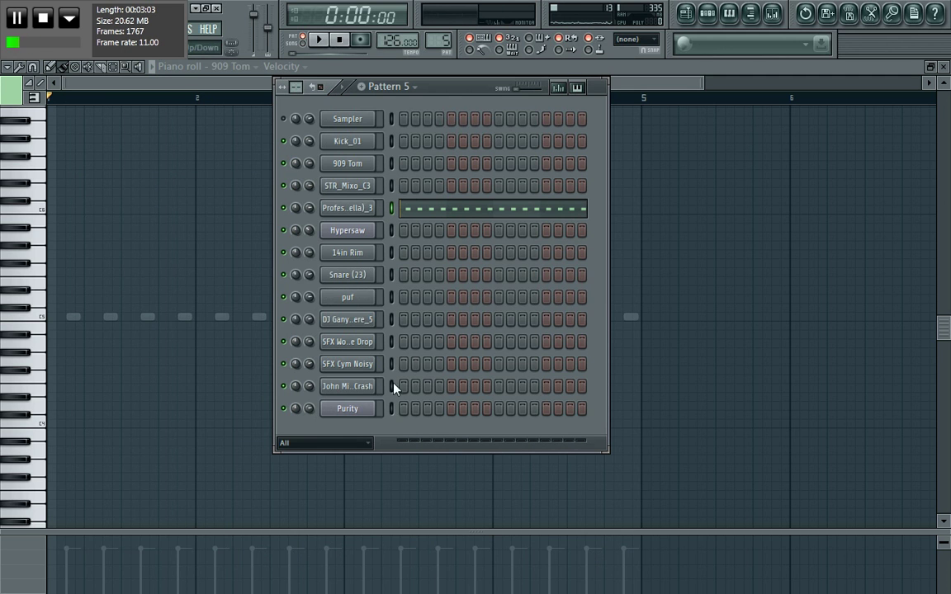
Open the DJ Gany..ere_5 channel settings, audition its sample, and close the settings window.
left_click(359, 324)
left_click(153, 538)
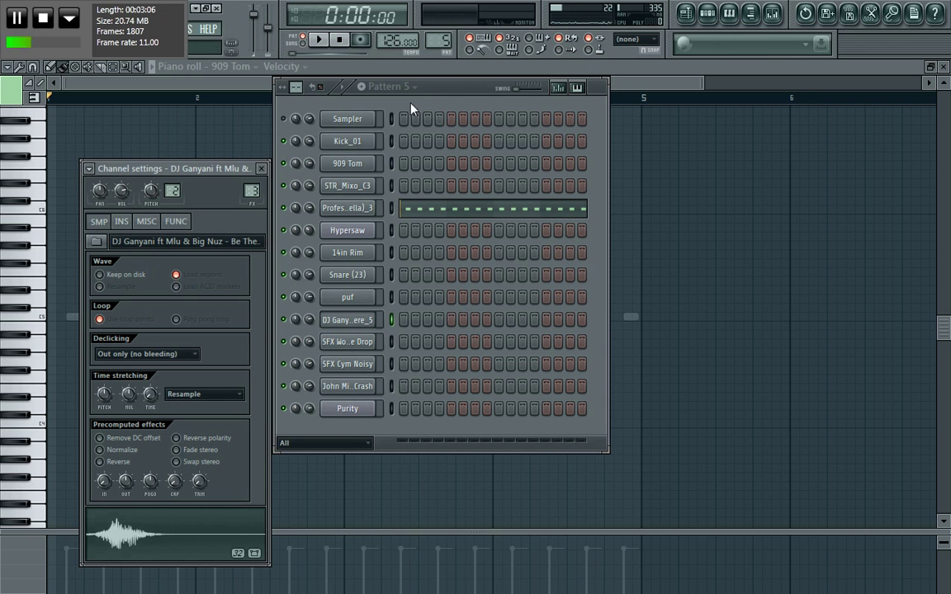
left_click(262, 169)
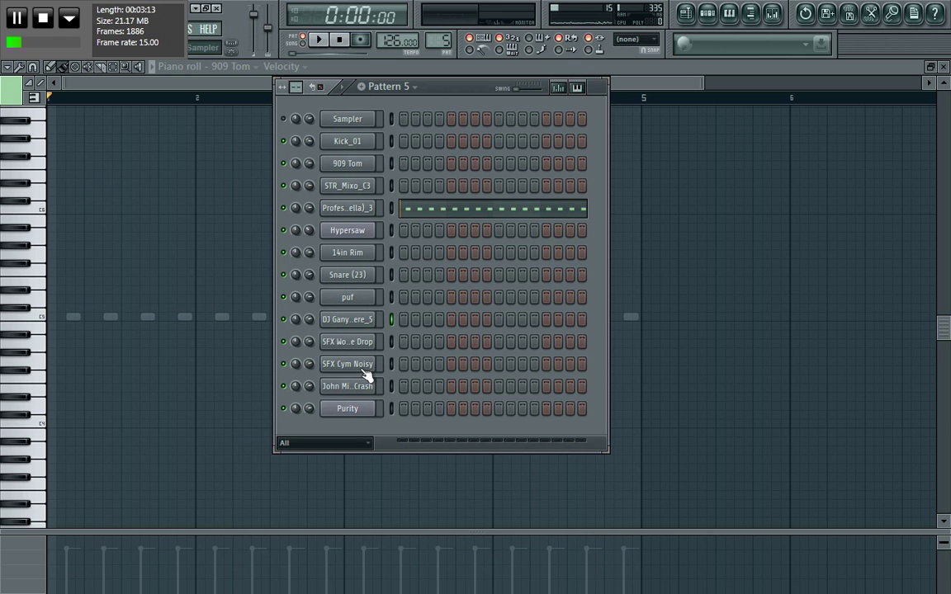
Check the channel settings of the DJ Gany..ere_5 and Profes..ella)_3 samples.
left_click(348, 323)
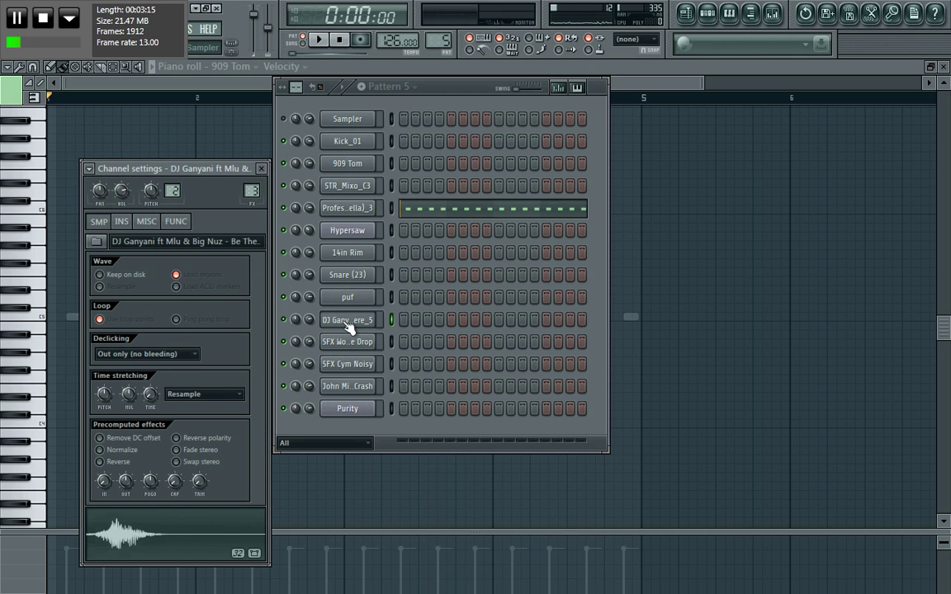
left_click(348, 208)
left_click(407, 83)
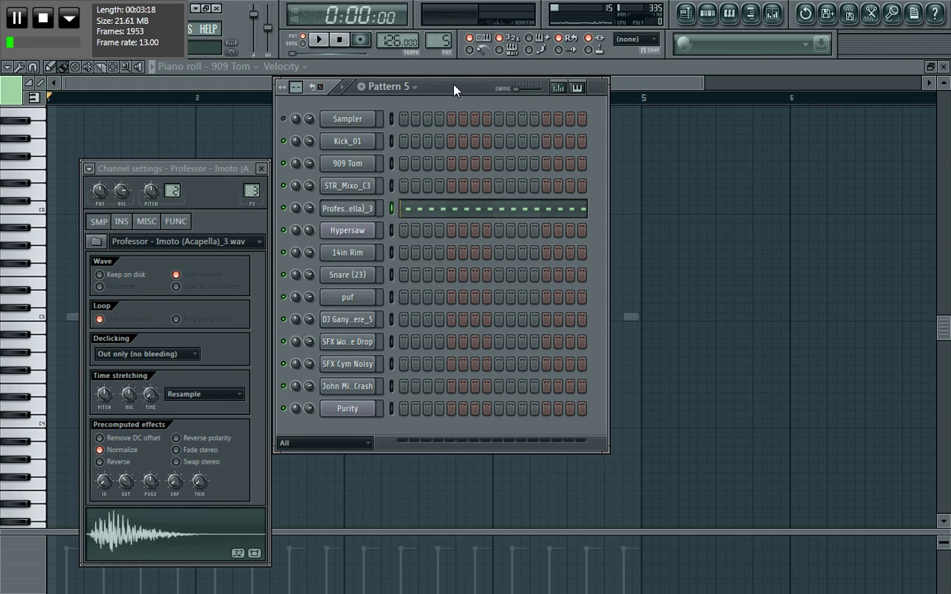
Select Pattern 7, audition the Profes..ella)_3 sample, and examine the puf channel's sample settings.
left_click_drag(439, 43, 440, 35)
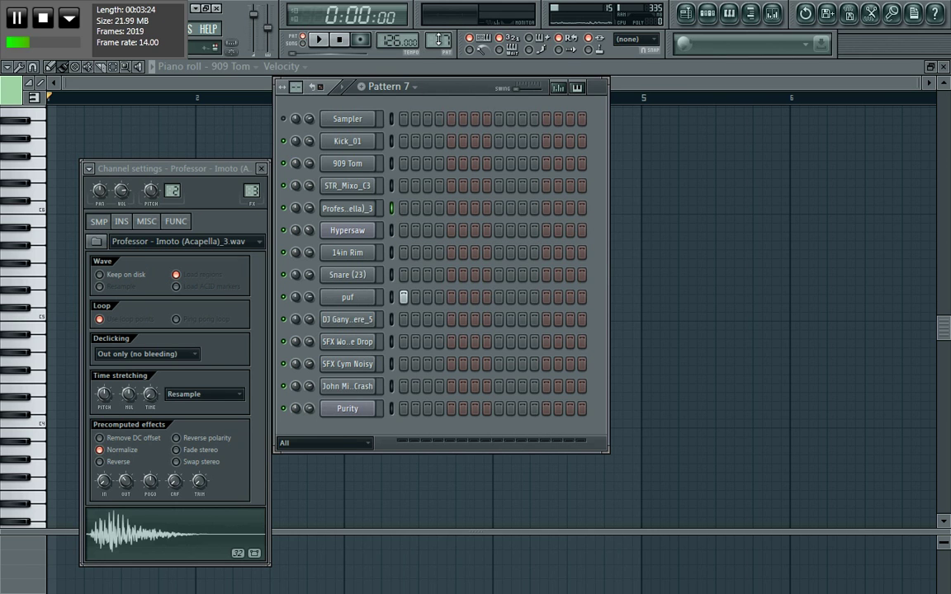
left_click(181, 541)
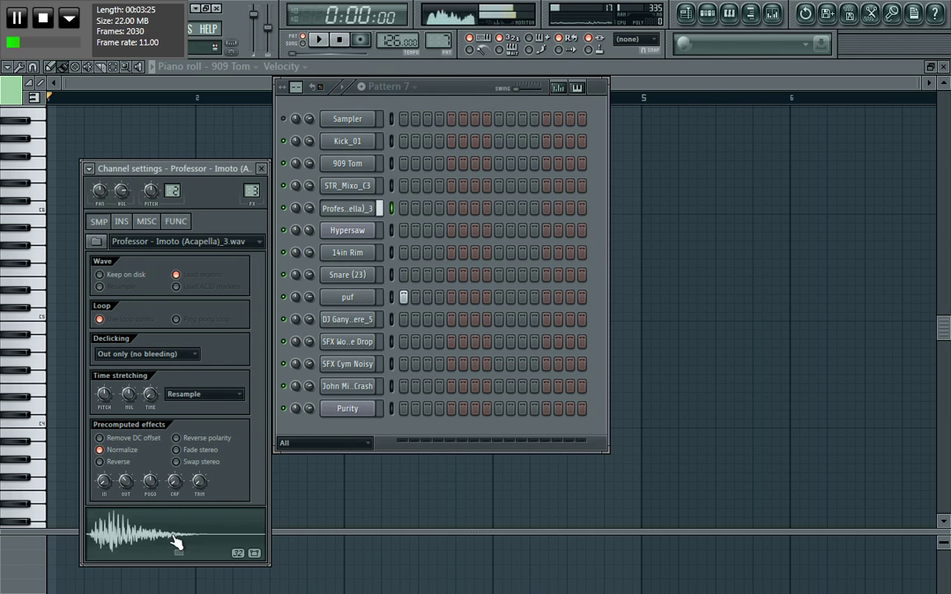
left_click(351, 299)
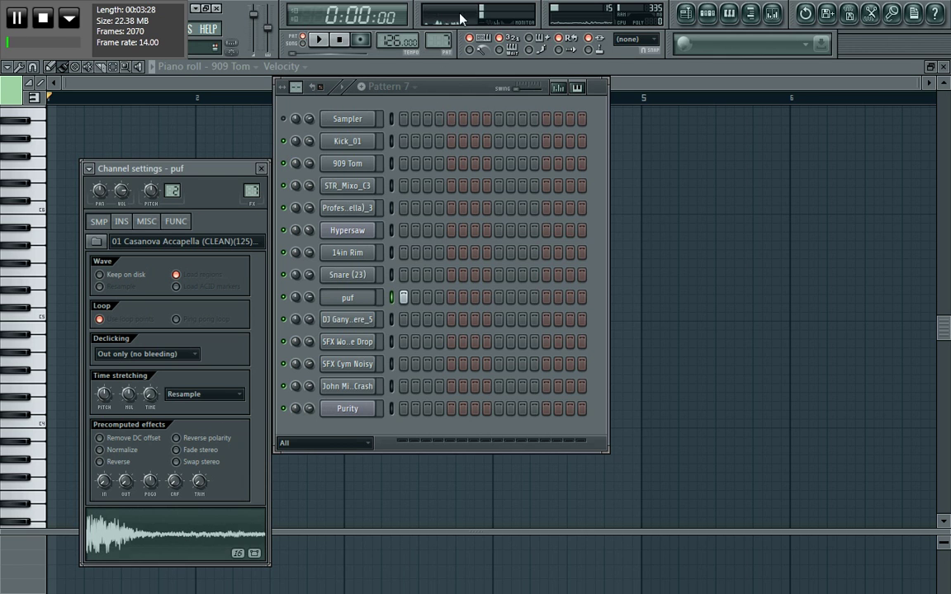
Select Pattern 8, check the SFX Wobble Drop channel settings, and step on through the patterns to Pattern 13.
left_click_drag(439, 39, 439, 36)
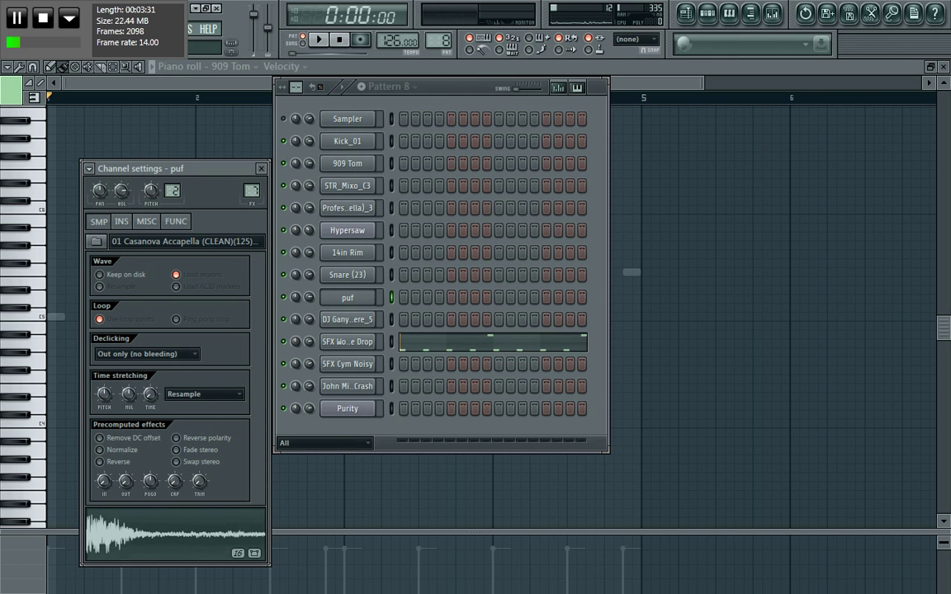
left_click(343, 345)
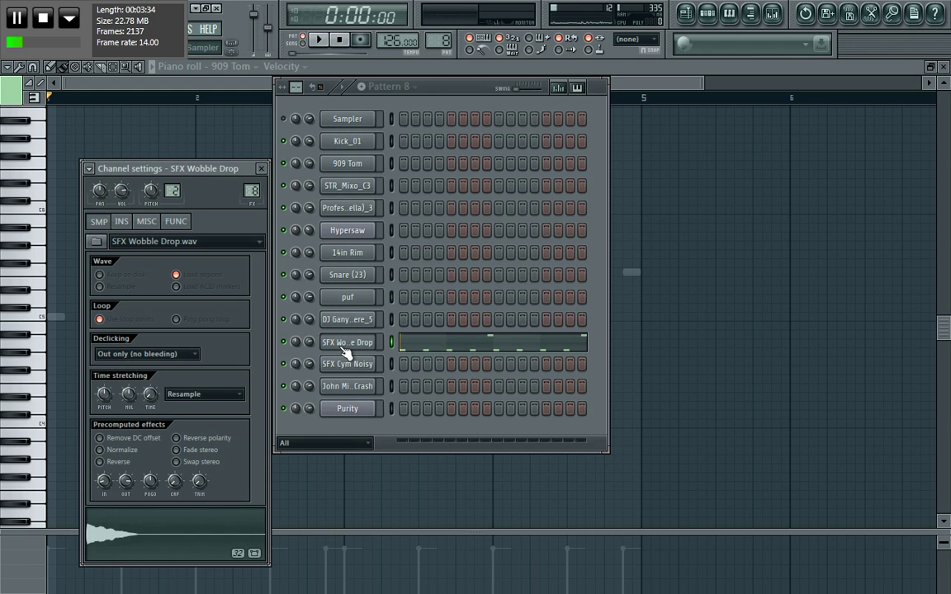
key("KP_Add")
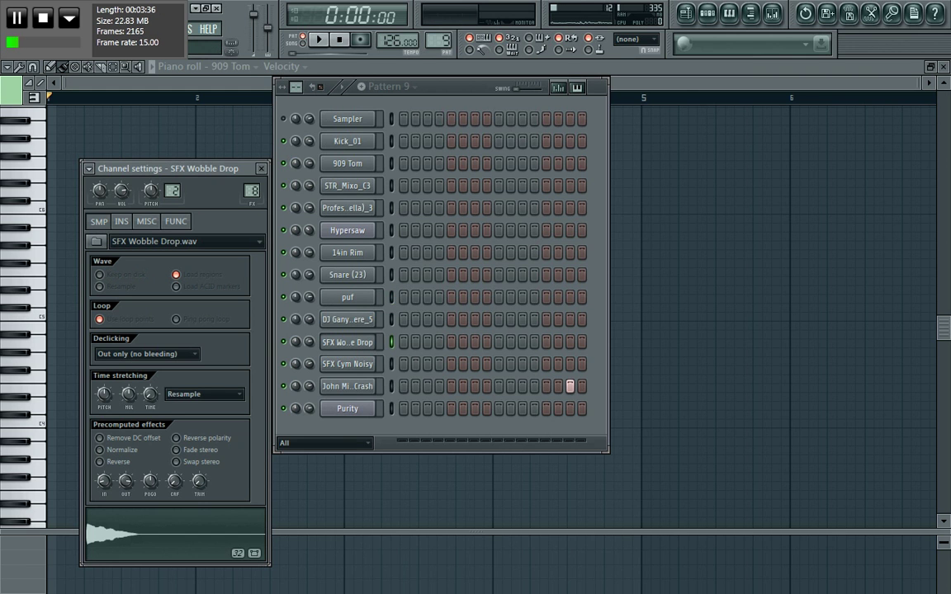
key("KP_Add")
key("KP_Add")
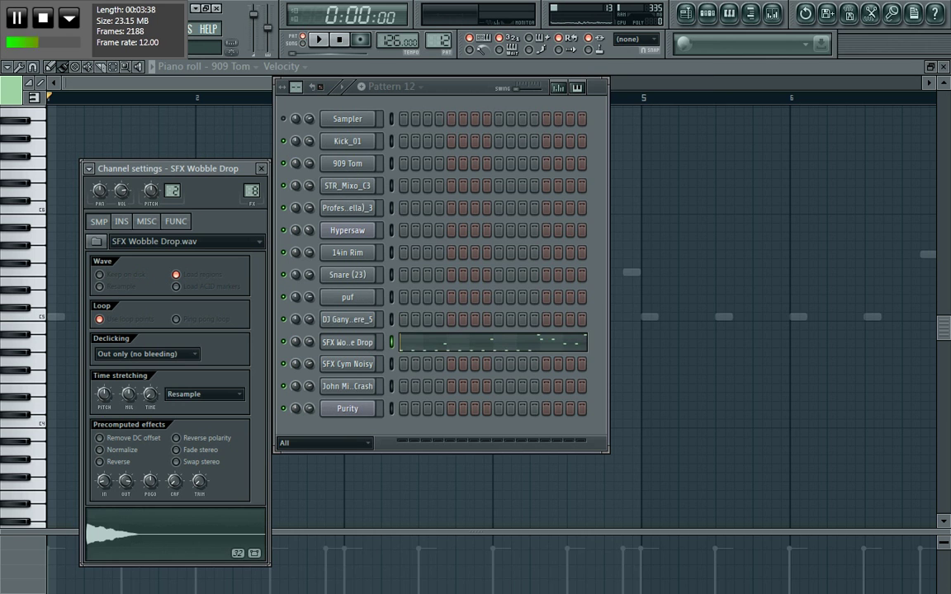
key("KP_Add")
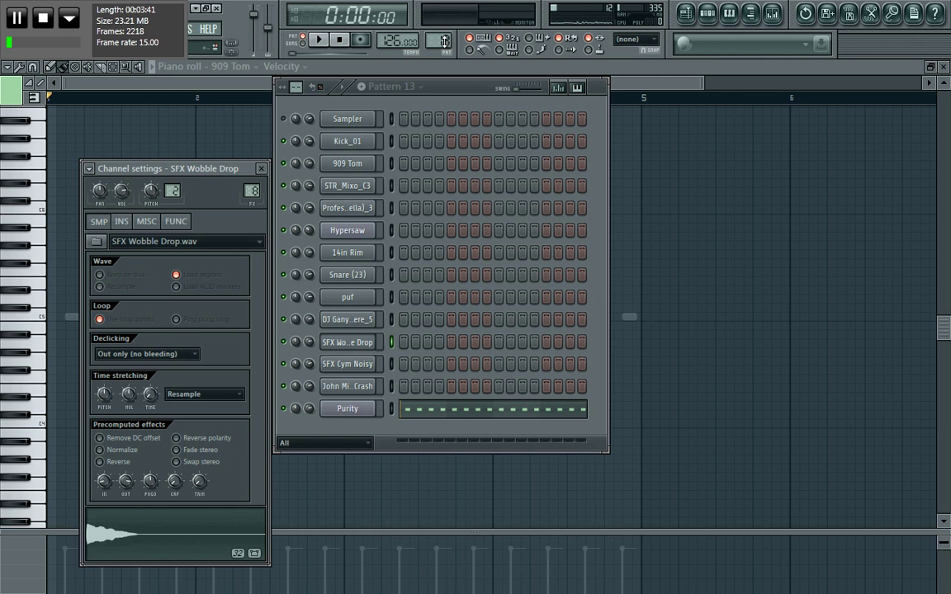
Open the playlist, highlight the arrangement from bar 1 to bar 25, and clear the selection.
left_click(686, 14)
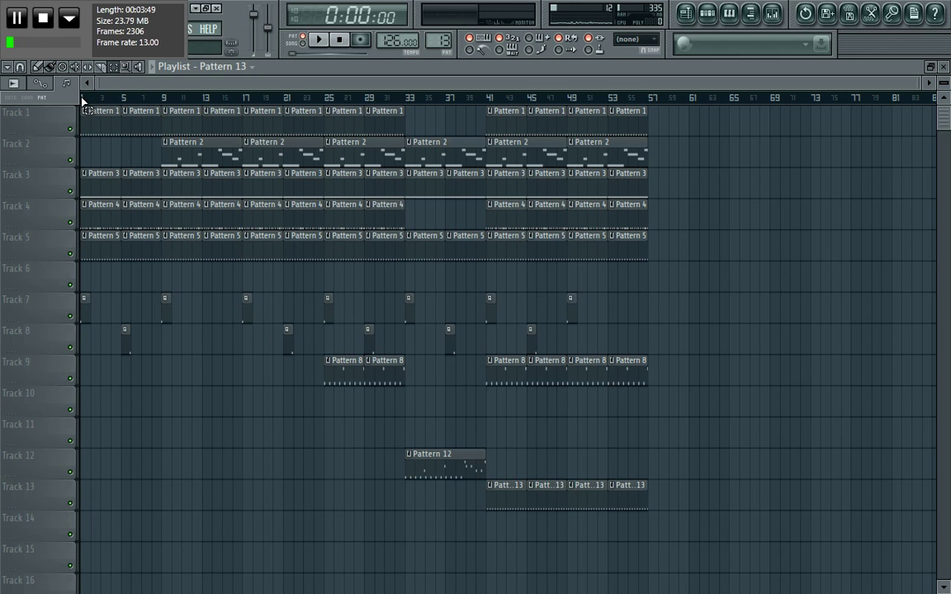
left_click_drag(82, 100, 324, 170)
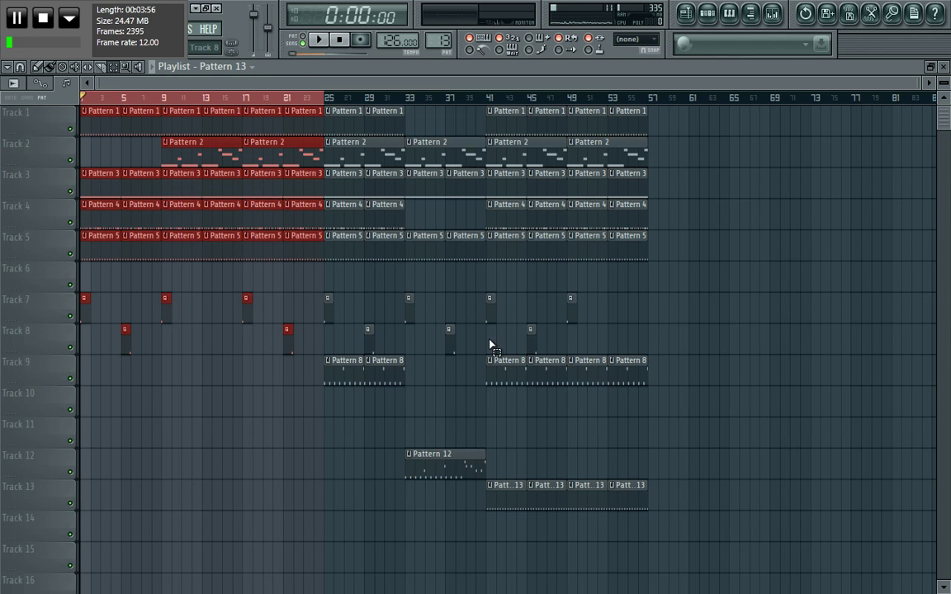
left_click(260, 88)
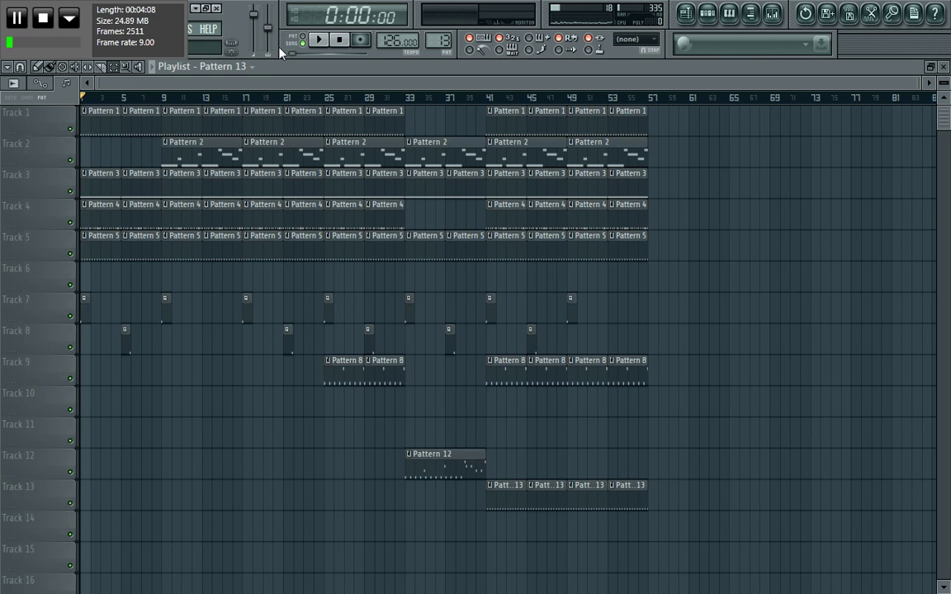
Play the song, examine the Fruity Limiter on the mixer's Master track, and return to the playlist.
left_click(319, 40)
left_click(772, 13)
left_click(37, 281)
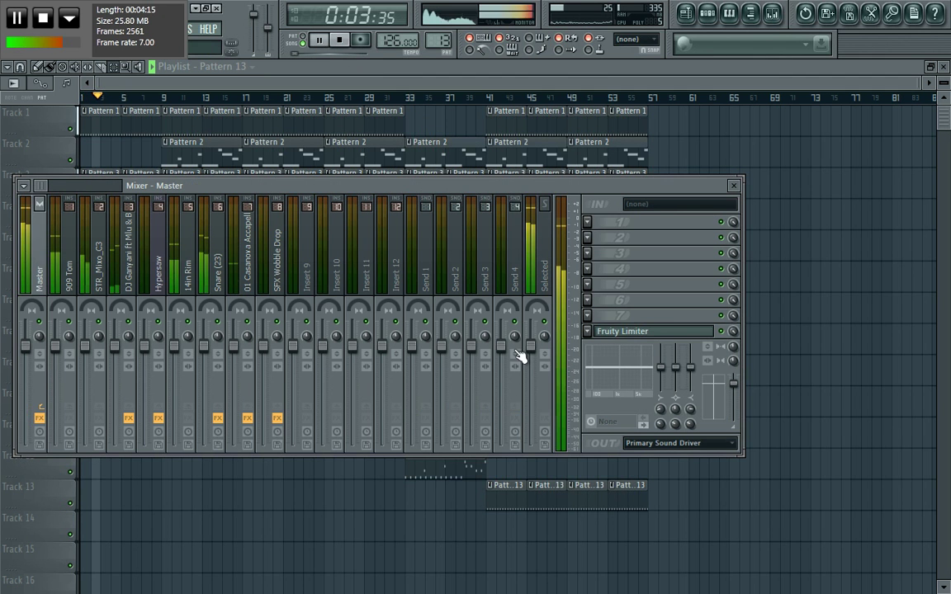
left_click(633, 332)
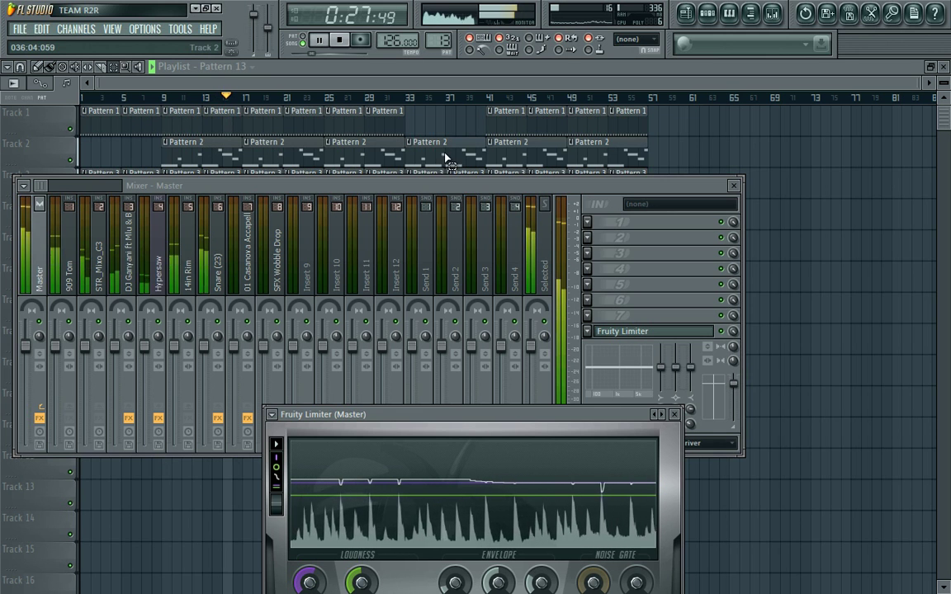
left_click(400, 85)
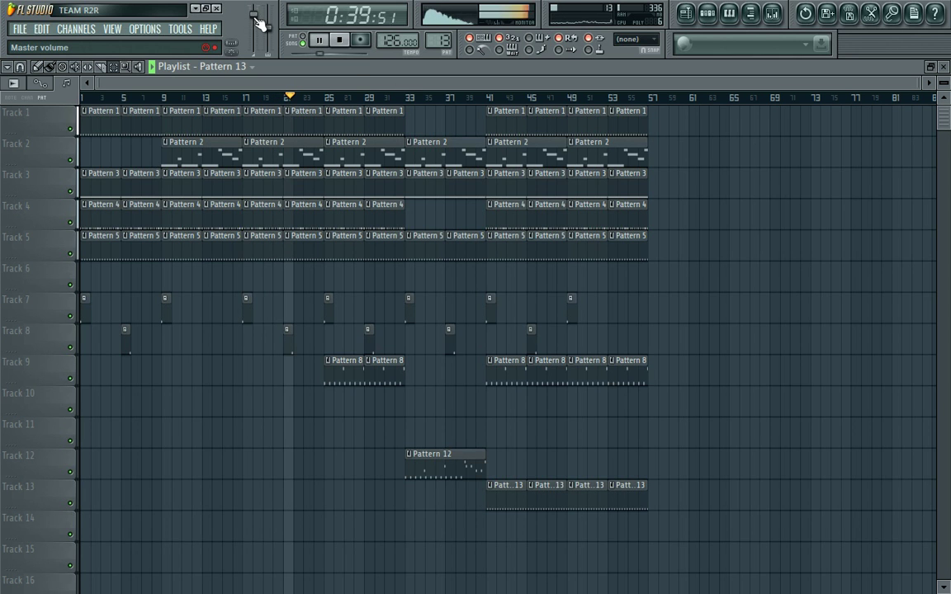
Check the SFX Wobble Drop channel's sample settings during song playback and return to the playlist.
left_click_drag(259, 23, 258, 20)
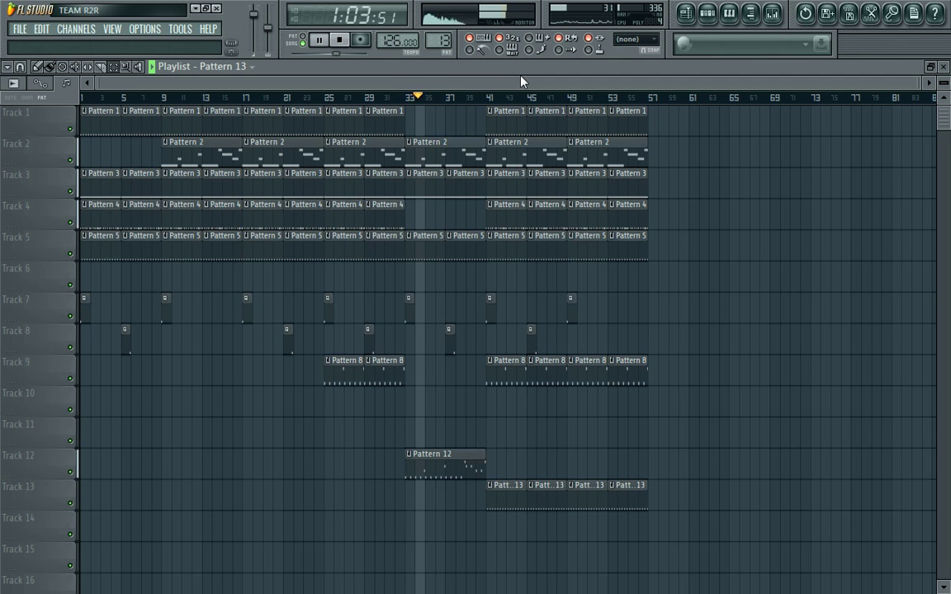
left_click(715, 21)
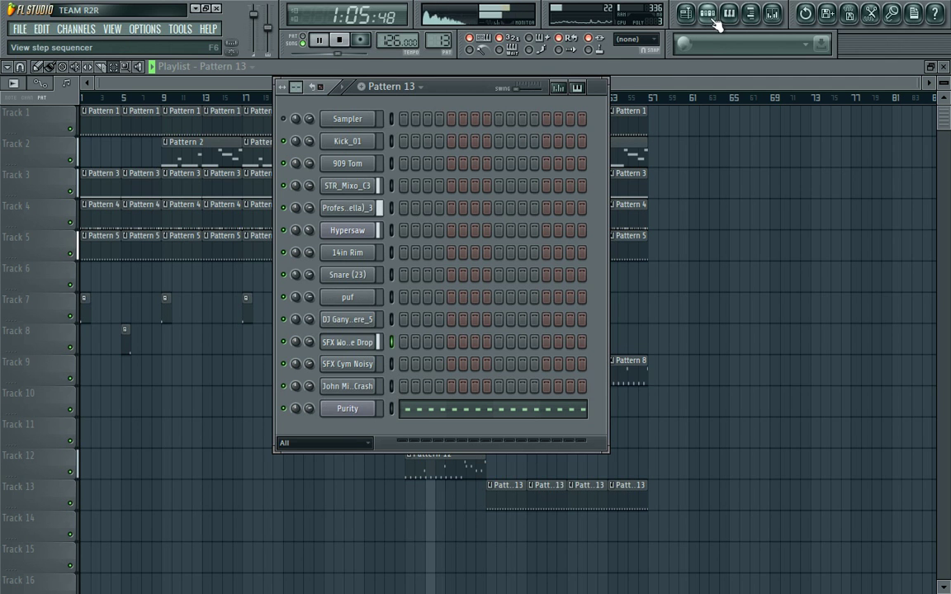
left_click(336, 345)
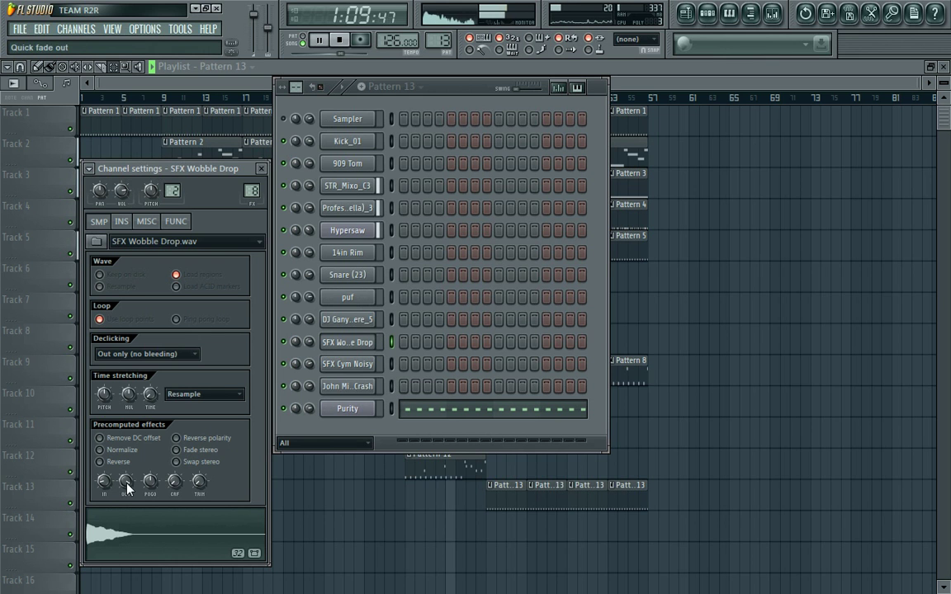
left_click(235, 82)
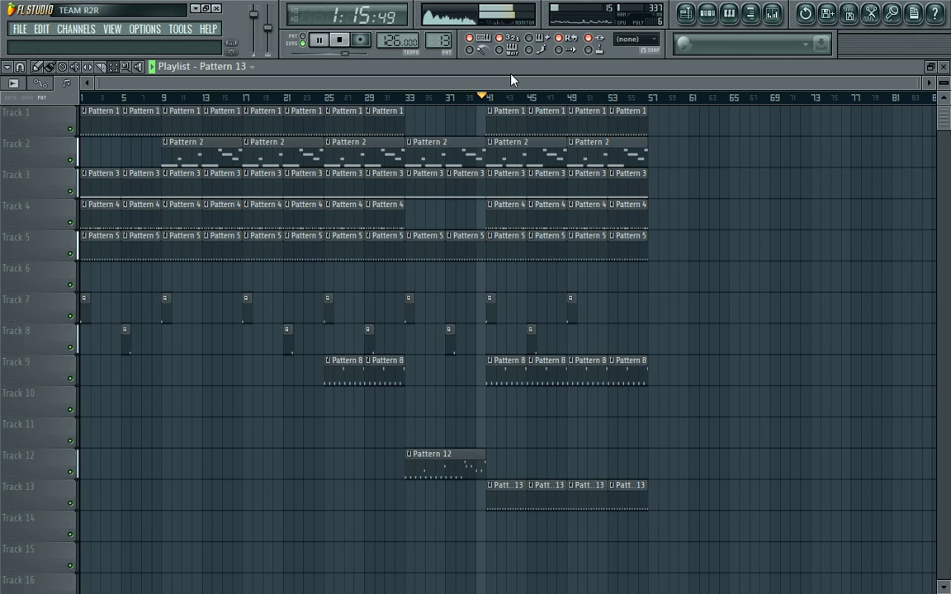
Open the Purity channel to show its preset, set its volume multiplier to 63%, and return to the playlist.
left_click(707, 14)
left_click(350, 409)
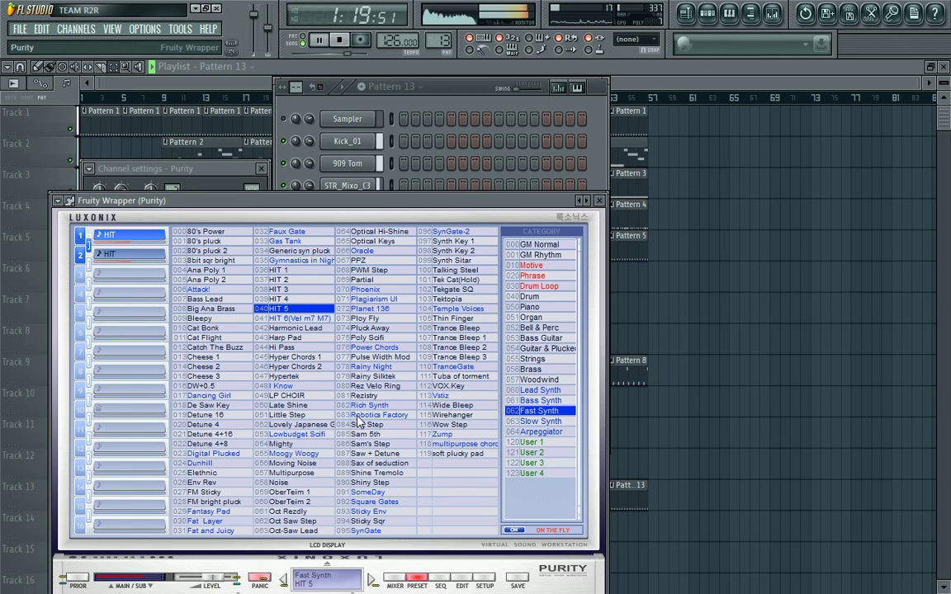
left_click(188, 175)
left_click(137, 222)
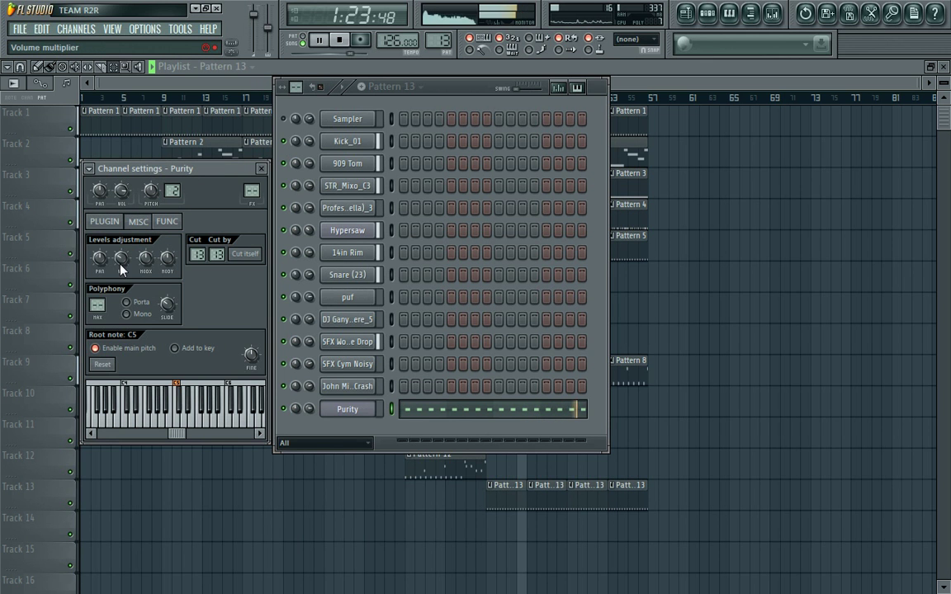
left_click_drag(121, 256, 120, 261)
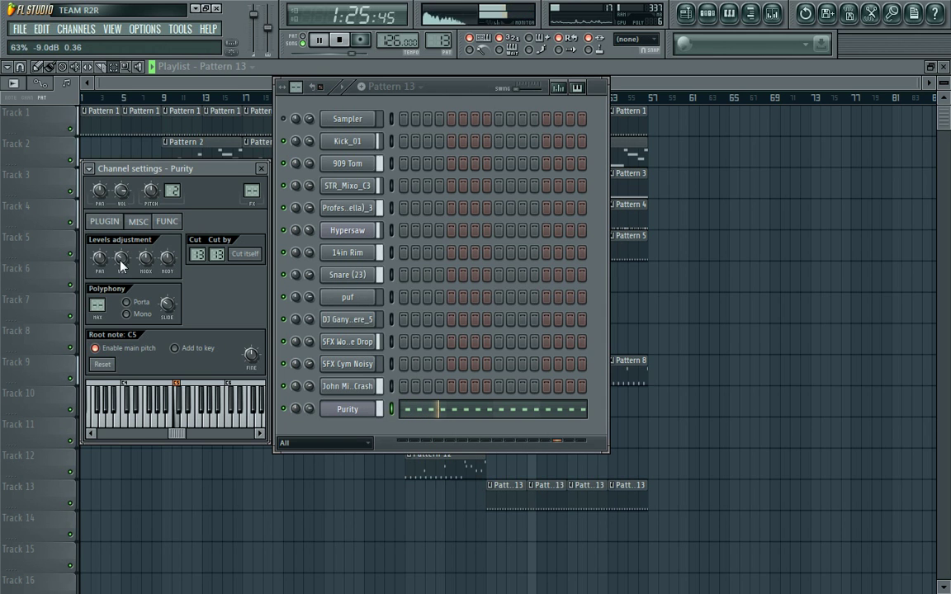
left_click(627, 93)
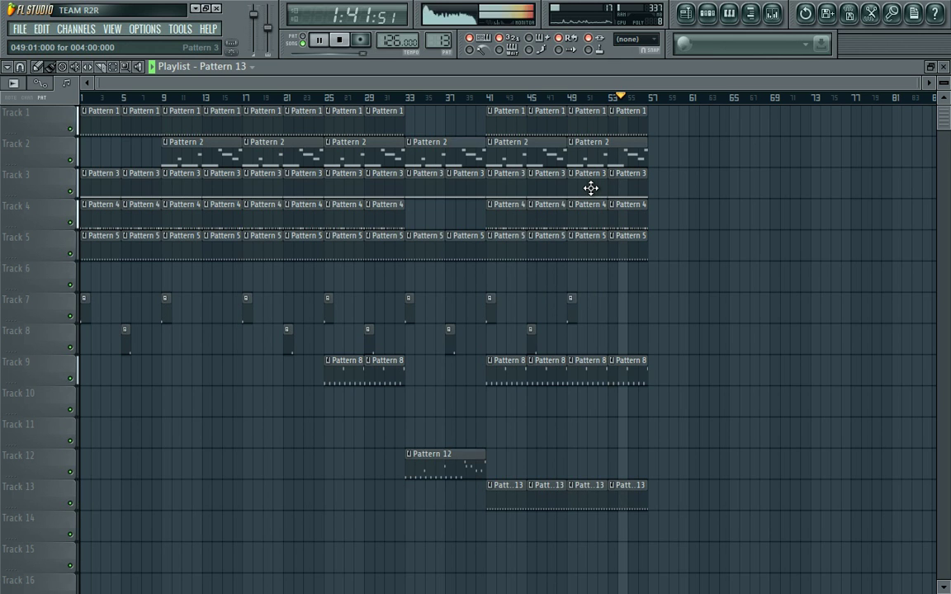
Replay the song from bar 41, move playback back to about bar 39, and stop it.
left_click(488, 97)
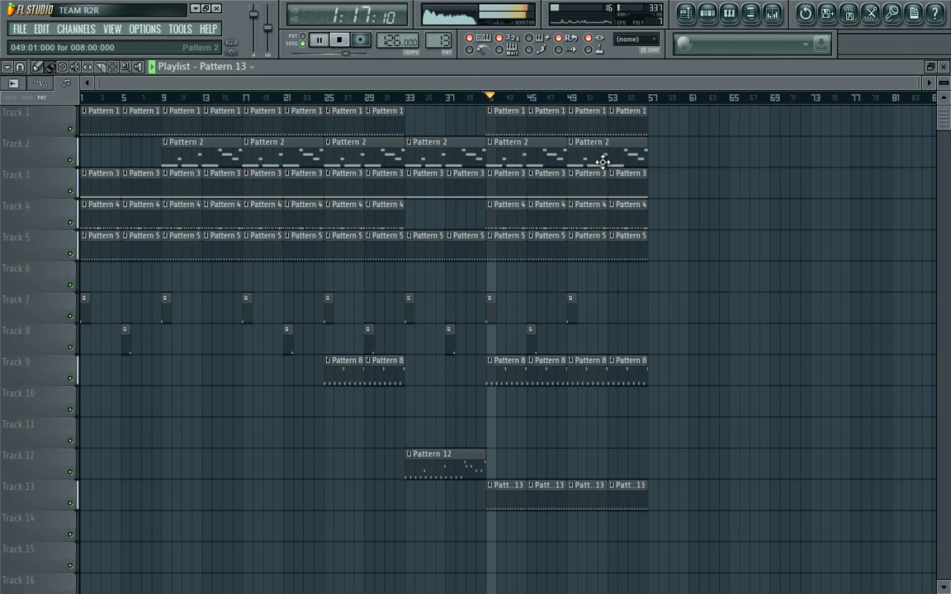
left_click(484, 100)
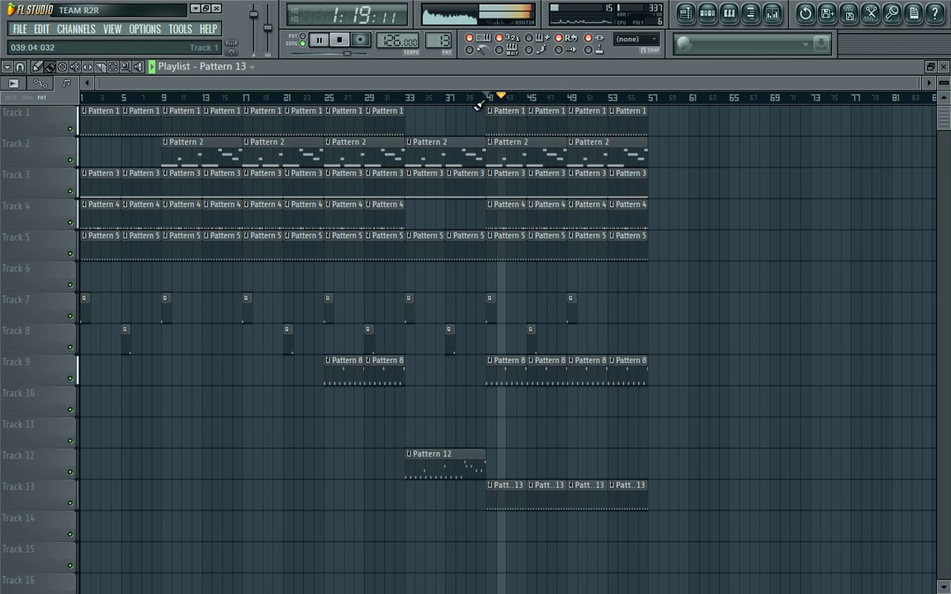
left_click(475, 103)
key("space")
Copy the Hypersaw notes of Pattern 2 into the Hypersaw channel of Pattern 14.
left_click(509, 155)
left_click(714, 15)
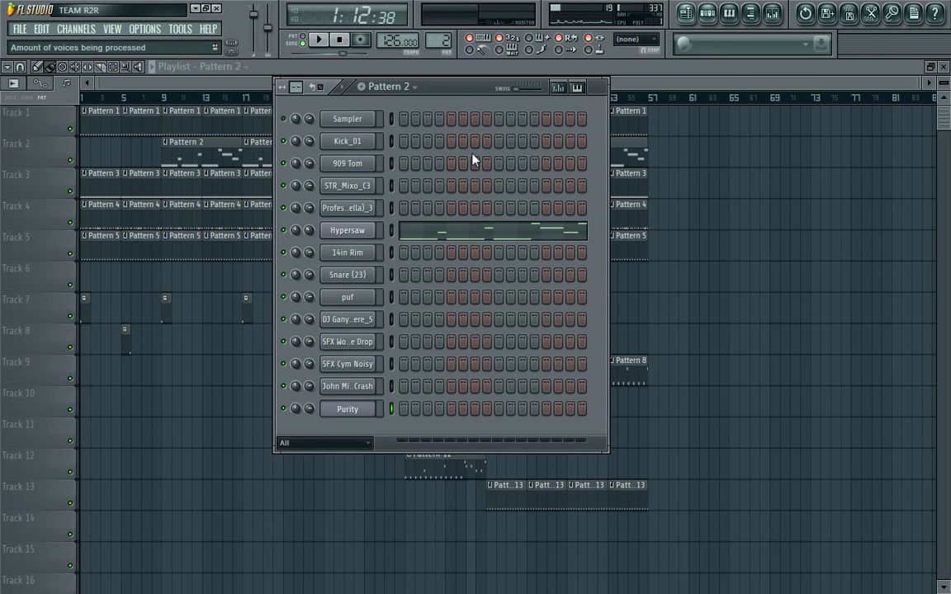
left_click(416, 231)
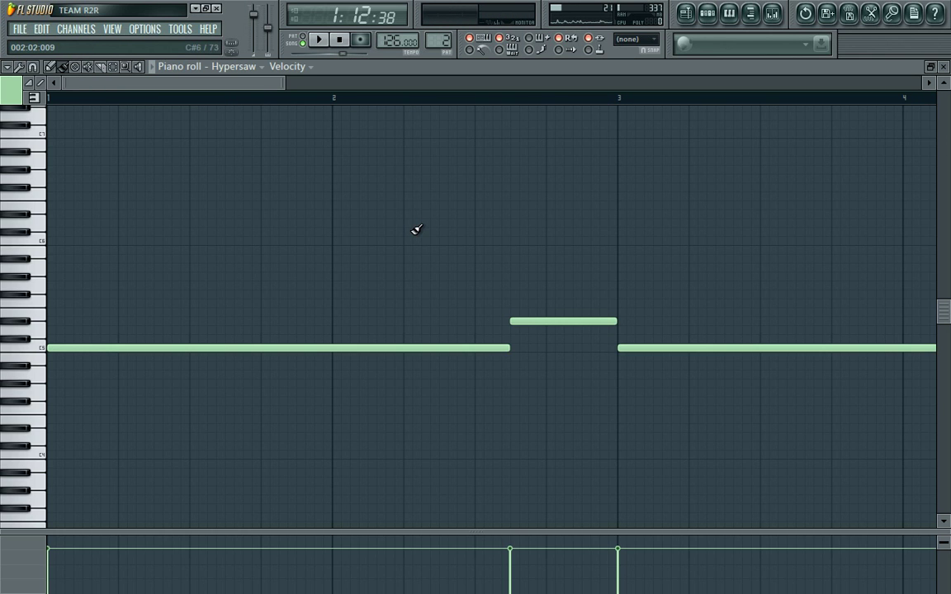
left_click(705, 18)
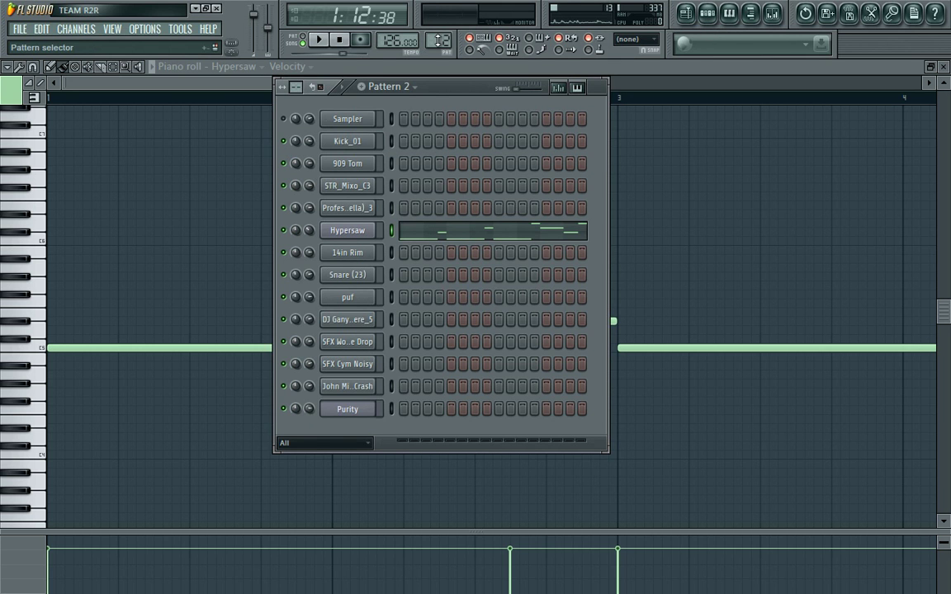
scroll(439, 39, "up", 7)
scroll(440, 40, "up", 4)
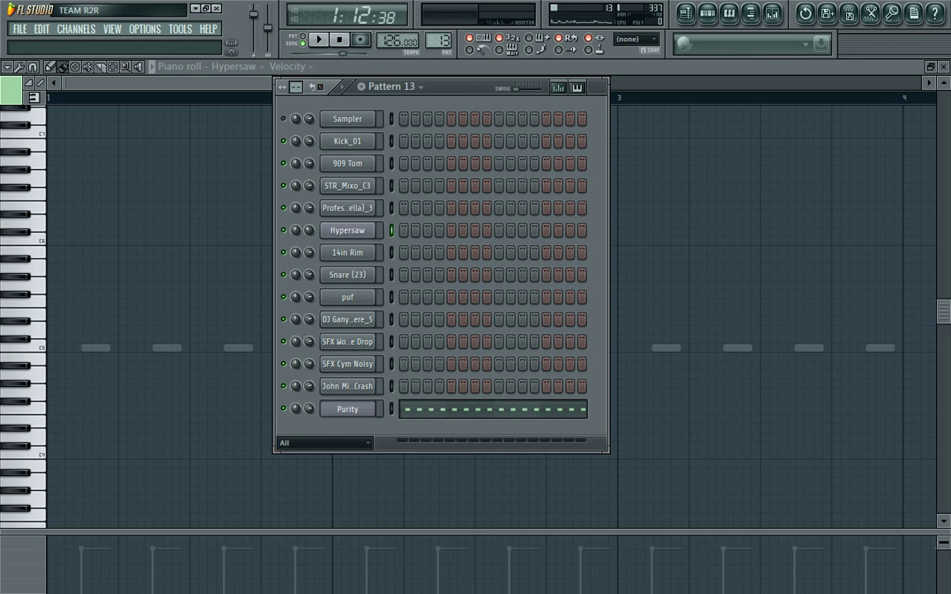
scroll(440, 40, "up", 1)
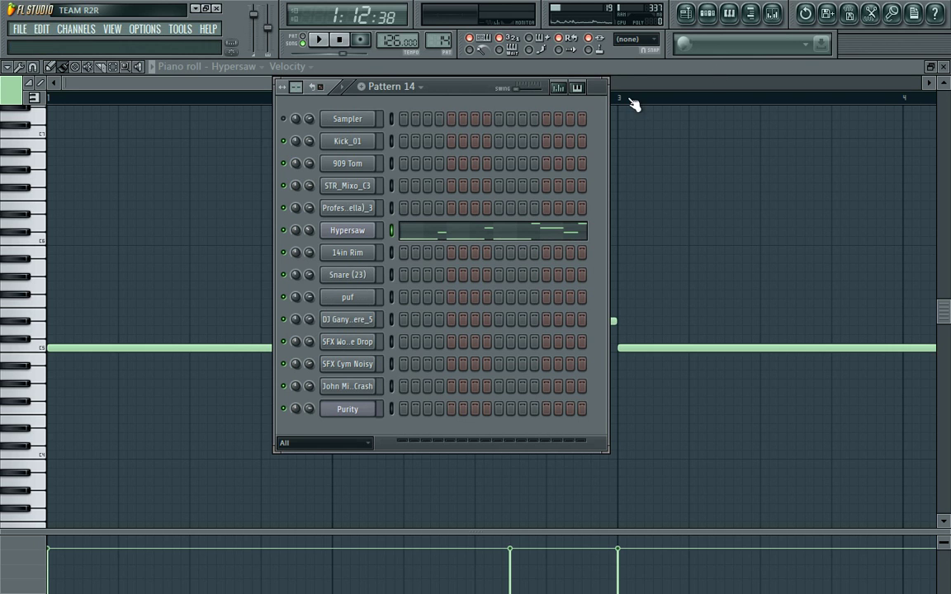
Transpose Pattern 14's Hypersaw notes up one octave and place two Pattern 14 clips on Track 14 from bar 41 to bar 57.
key("F6")
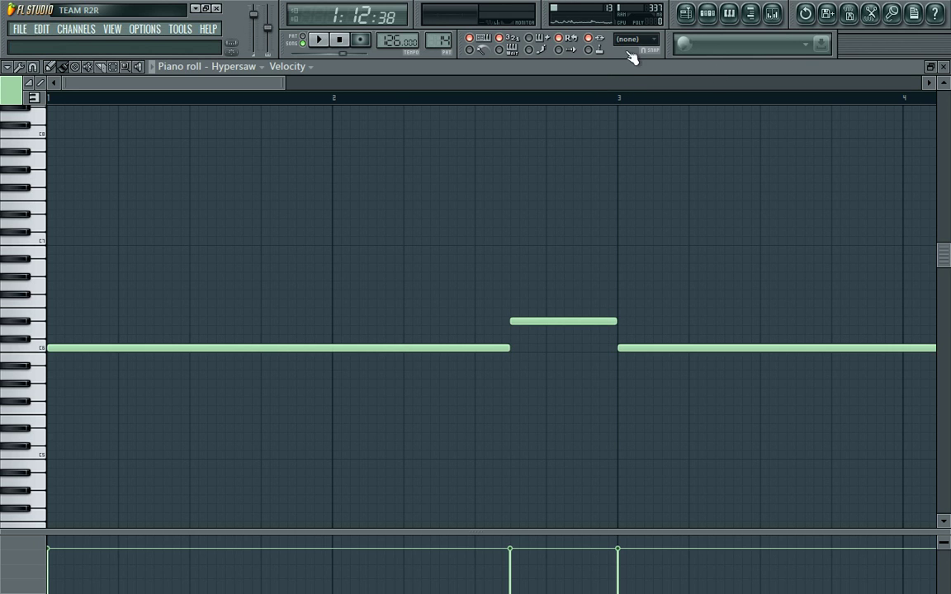
left_click(685, 12)
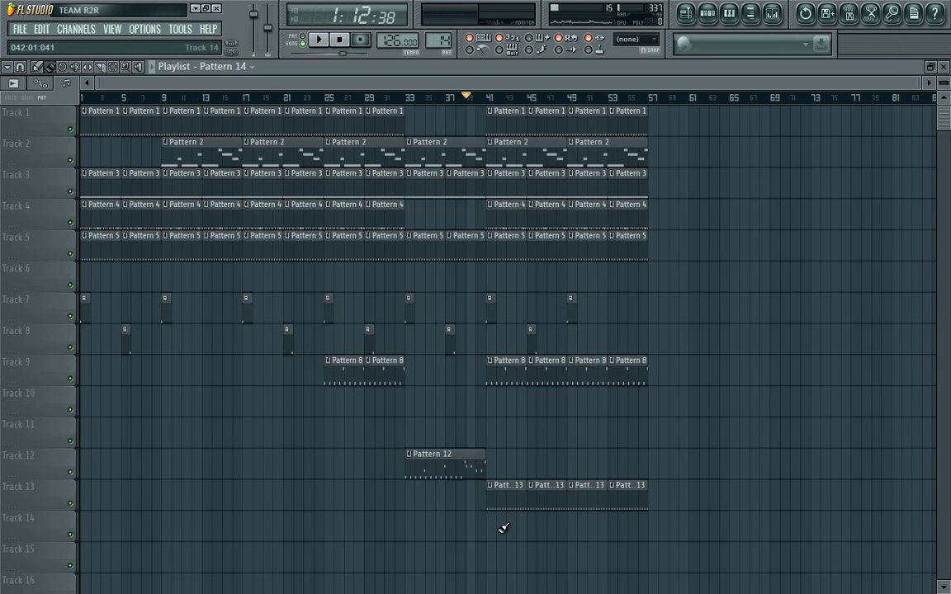
left_click_drag(493, 529, 595, 546)
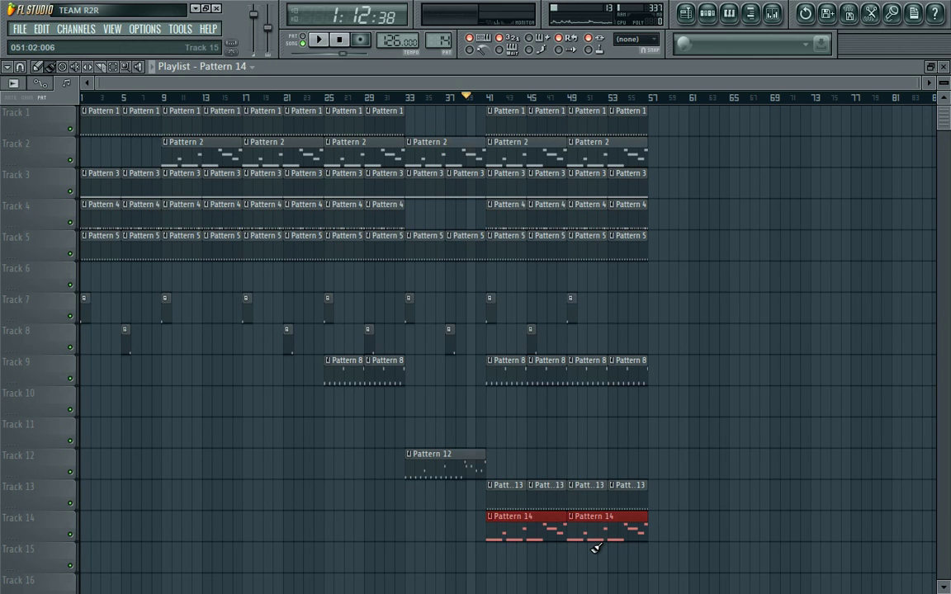
Delete the two Pattern 2 clips on Track 2 between bars 41 and 57.
right_click(507, 155)
right_click(545, 157)
right_click(582, 158)
right_click(623, 161)
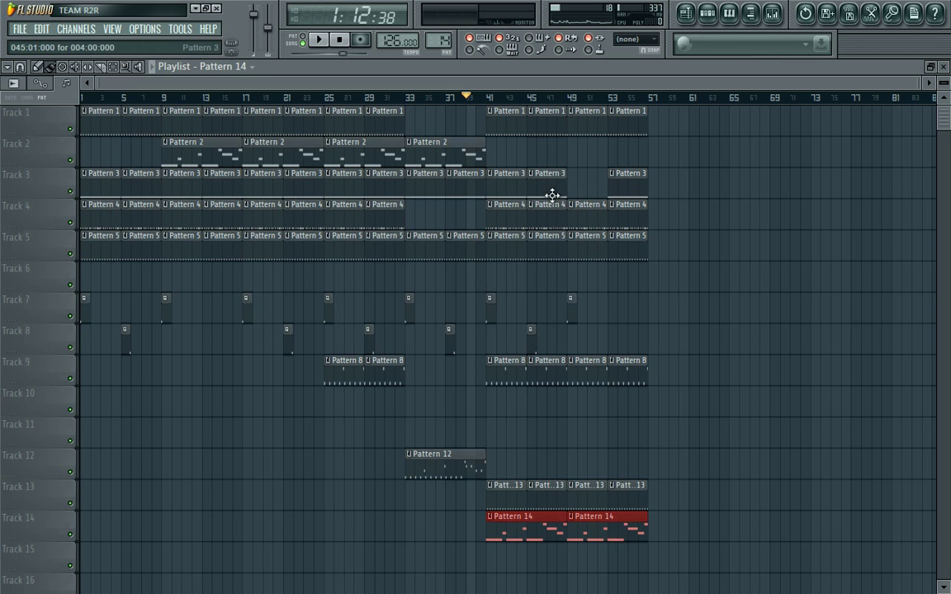
Fill the Track 3 gap at bar 49 with a Pattern 3 clip and play the song from about bar 31.
left_click(496, 176)
left_click(571, 186)
left_click(387, 98)
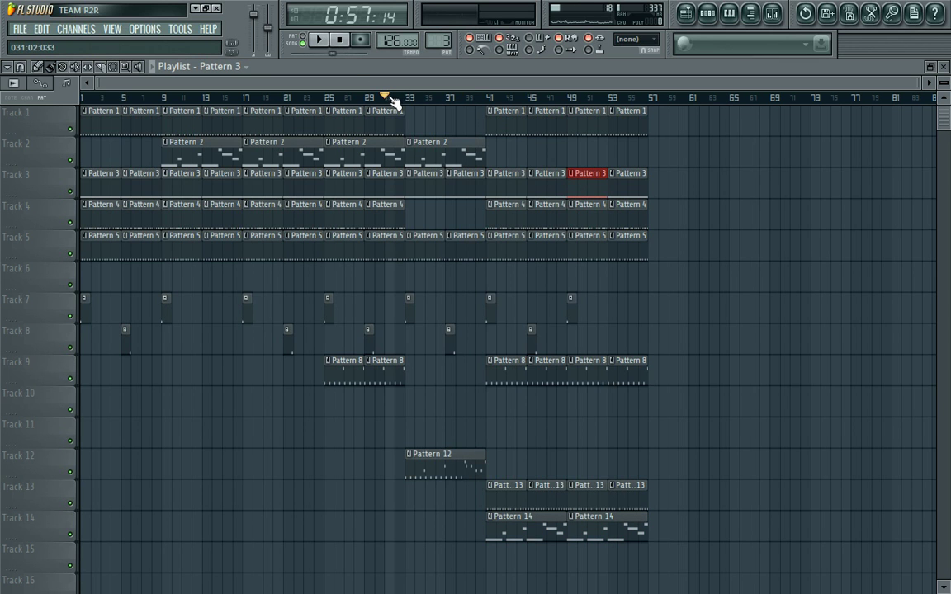
left_click(320, 39)
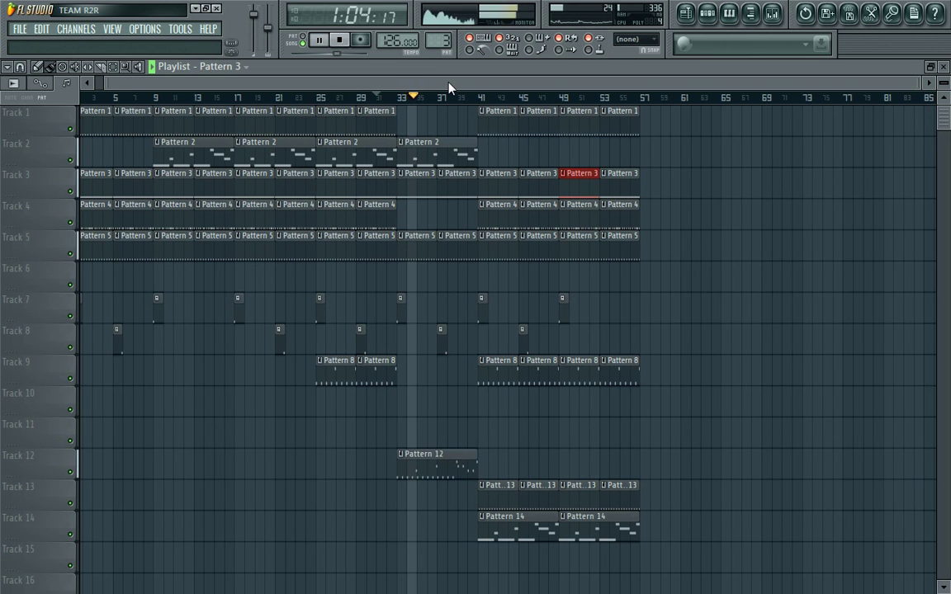
Show the Microsoft Expression Encoder Screen Capture recording toolbar to check the recording's length.
key("super")
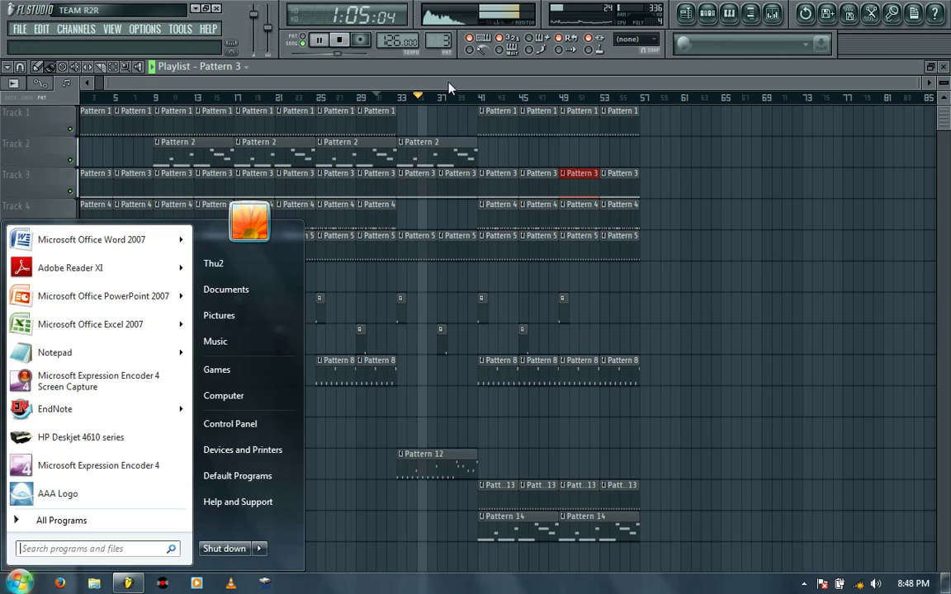
left_click(804, 583)
right_click(825, 511)
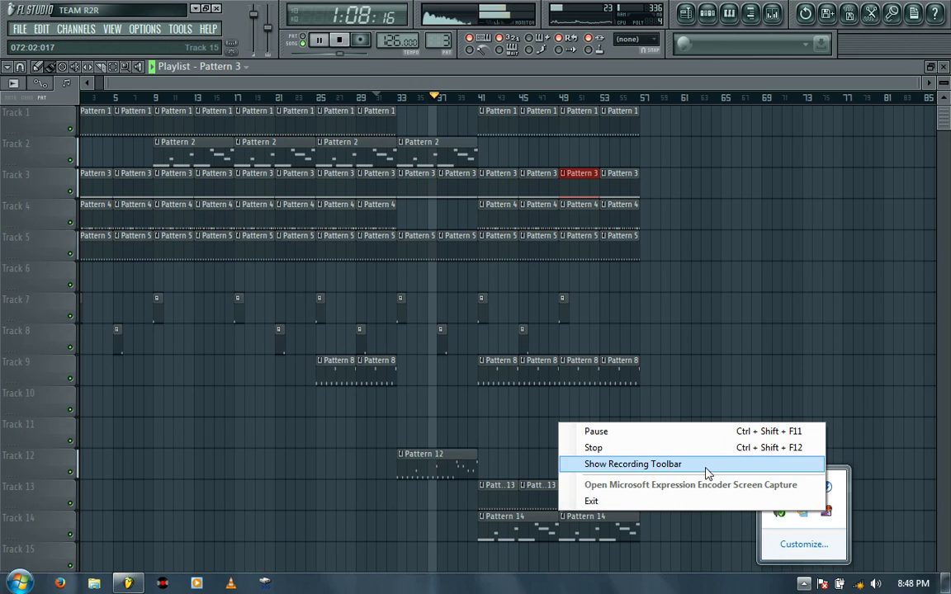
left_click(640, 428)
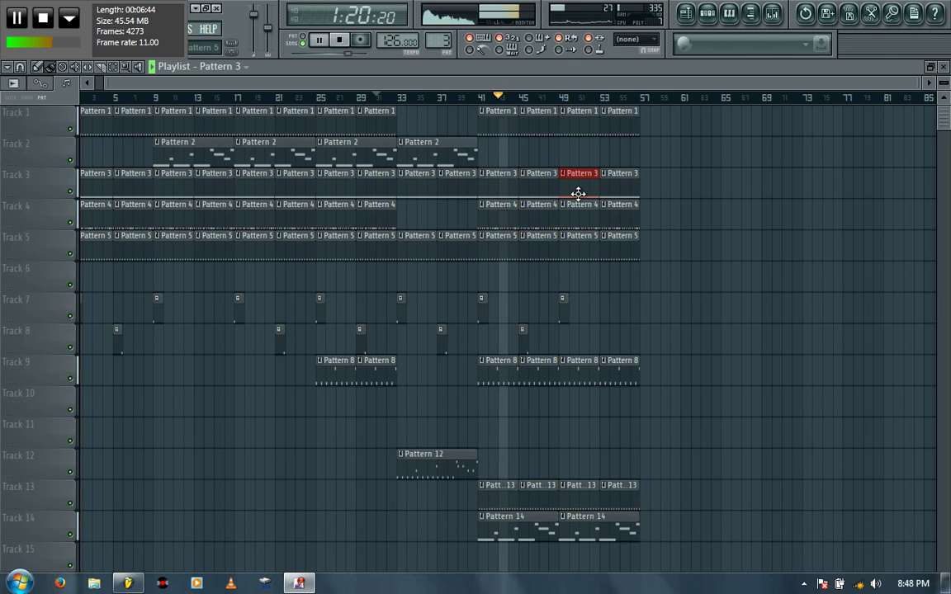
Examine the Hypersaw channel's settings from the channel rack while the song plays, and close both windows.
left_click(707, 13)
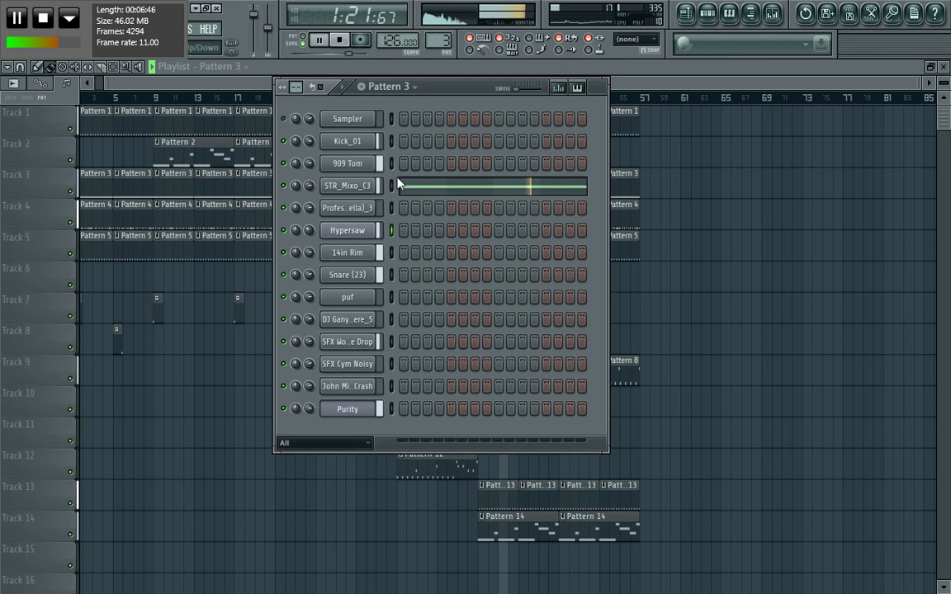
left_click(347, 231)
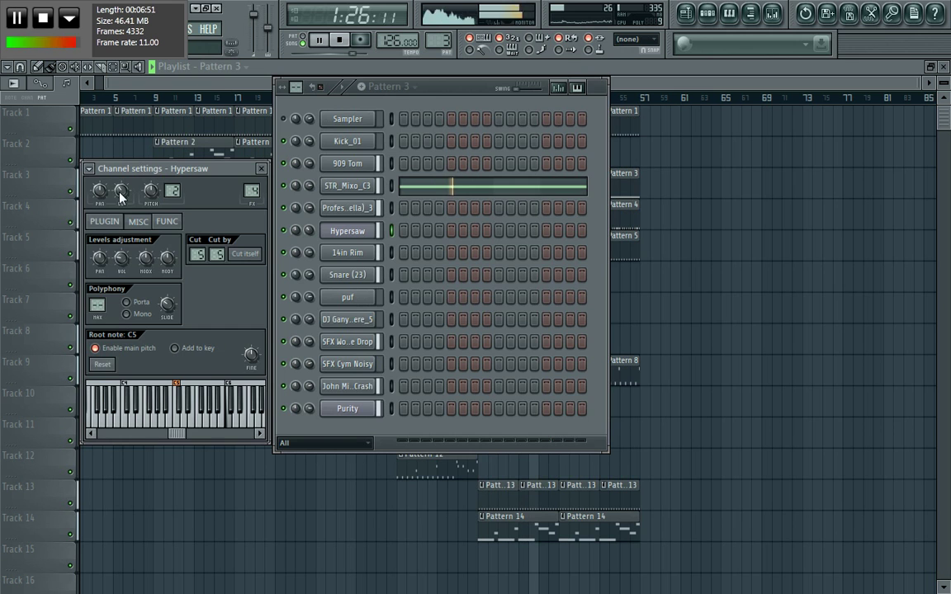
left_click(198, 76)
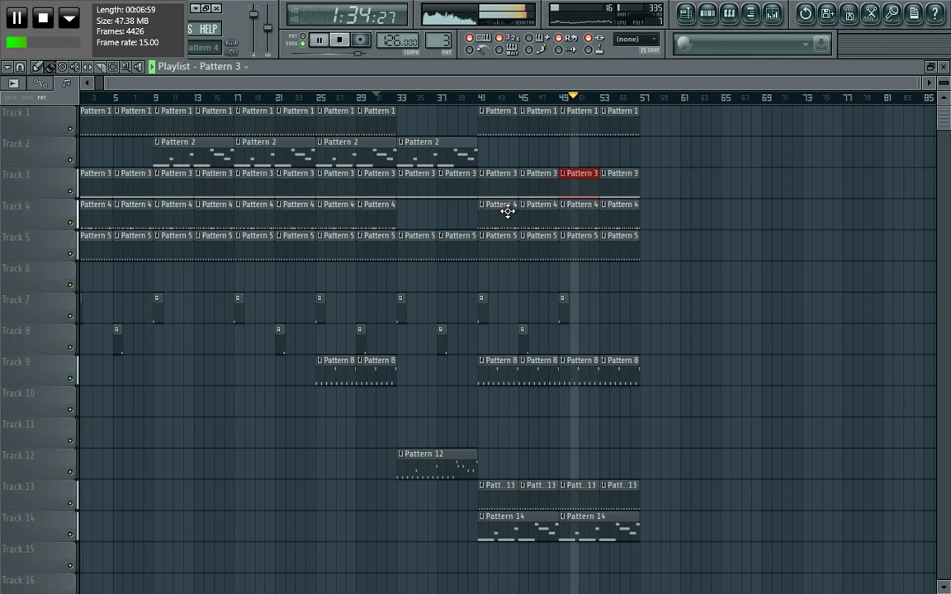
Place a Pattern 7 clip on Track 7 at bar 57, just after the song's last section.
left_click(463, 461)
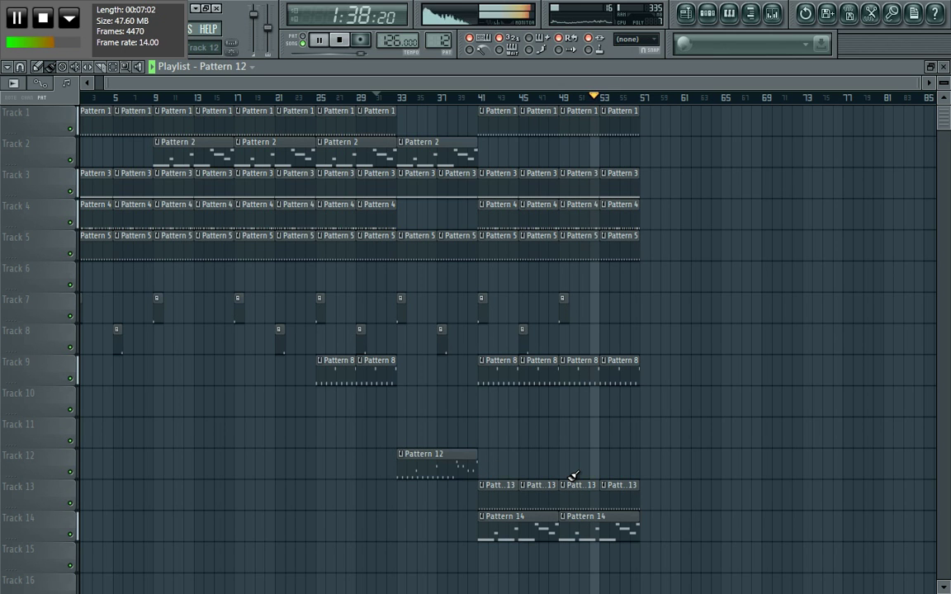
left_click(562, 310)
left_click(644, 315)
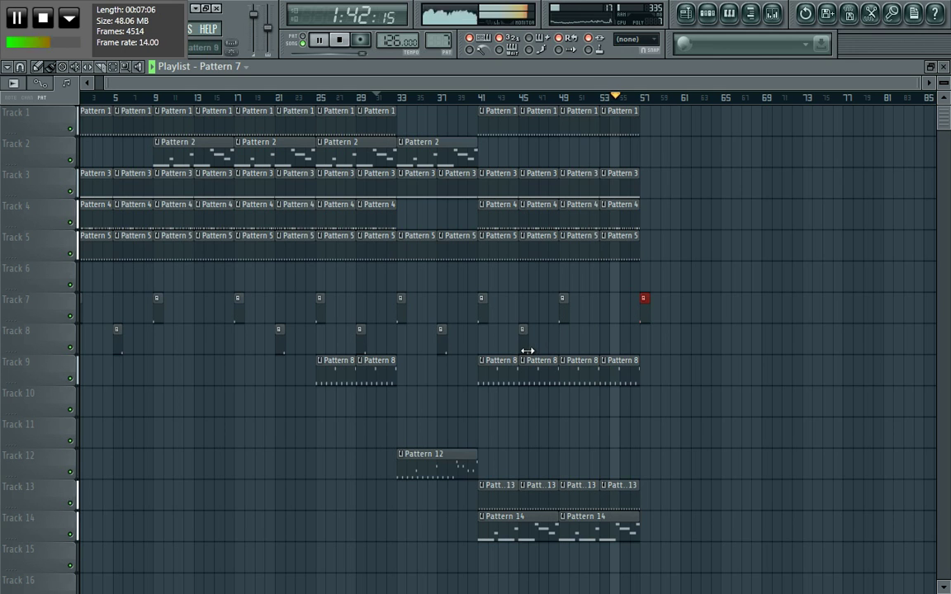
Shorten the last Pattern 1 clip on Track 1 to end at about bar 56, and stop the song.
left_click_drag(636, 128, 626, 128)
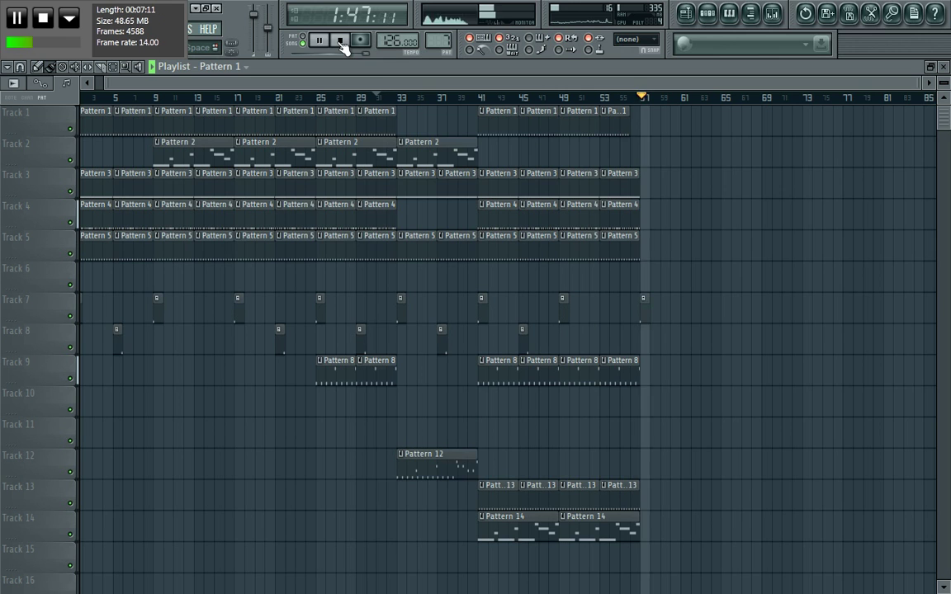
left_click(339, 42)
left_click(342, 46)
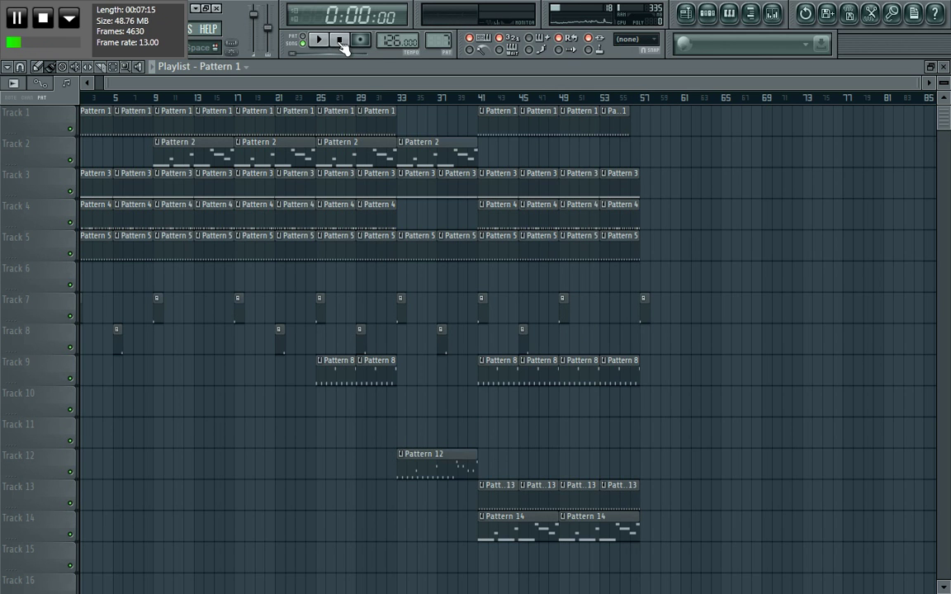
Bring the playlist back to bar 1 and reduce the track height so about 18 tracks fit.
left_click_drag(108, 83, 97, 84)
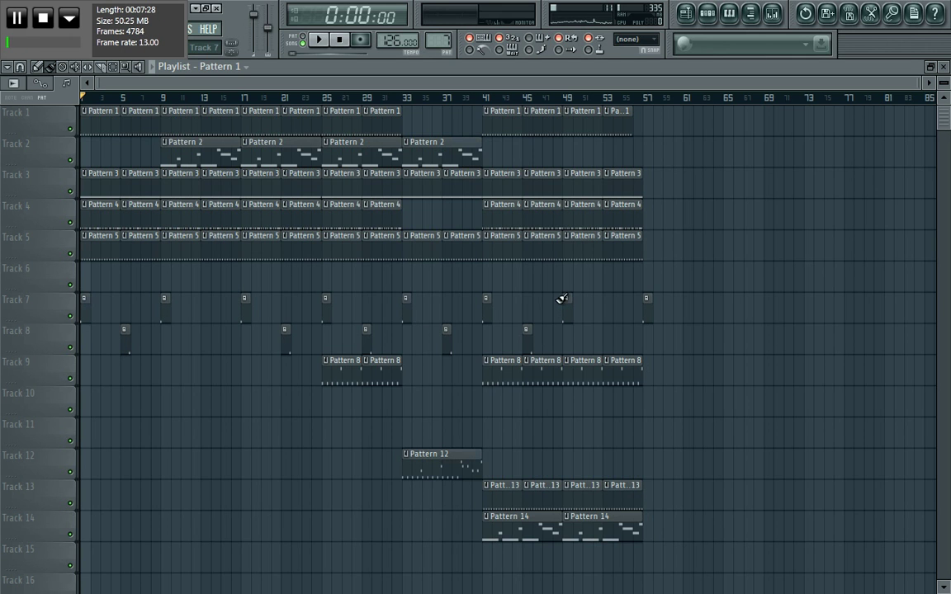
scroll(848, 80, "down", 1)
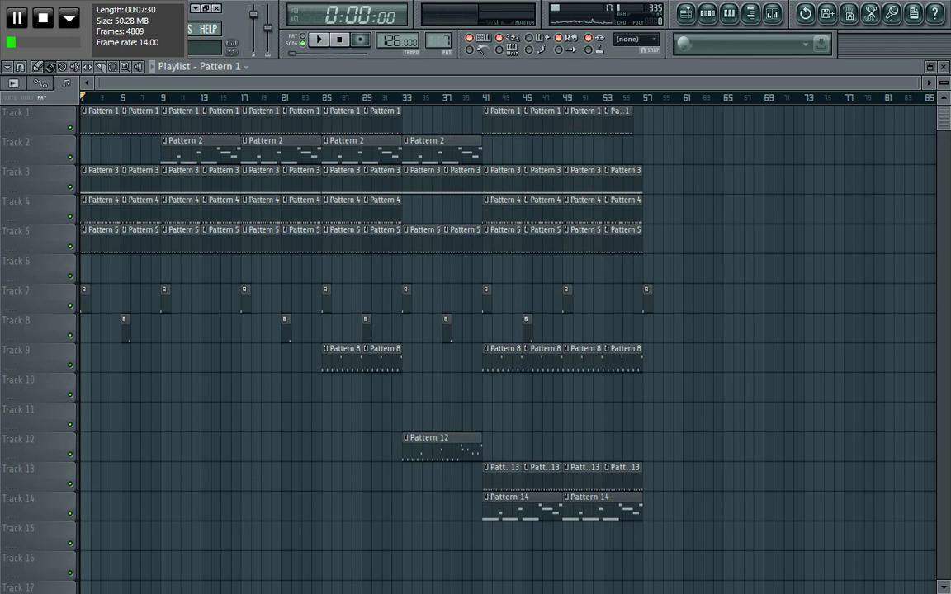
scroll(943, 82, "down", 2)
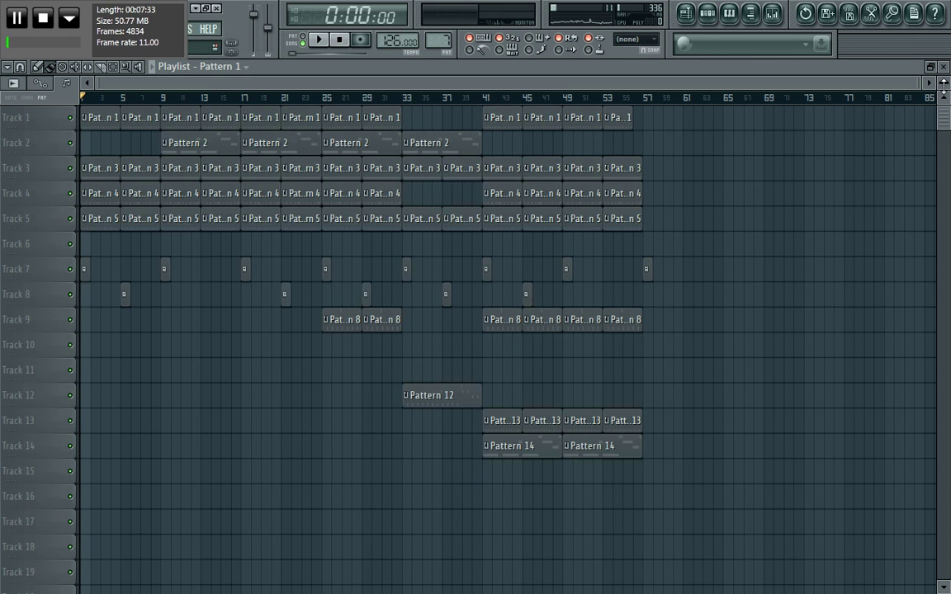
scroll(943, 82, "up", 1)
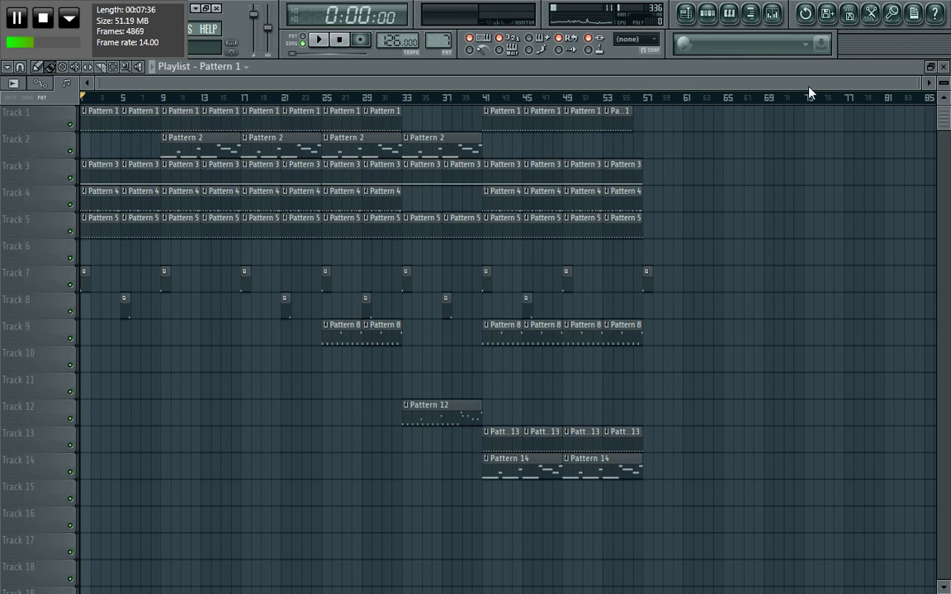
Hide the recording toolbar, check the project info for the start date and total working time, and close the settings.
left_click(69, 28)
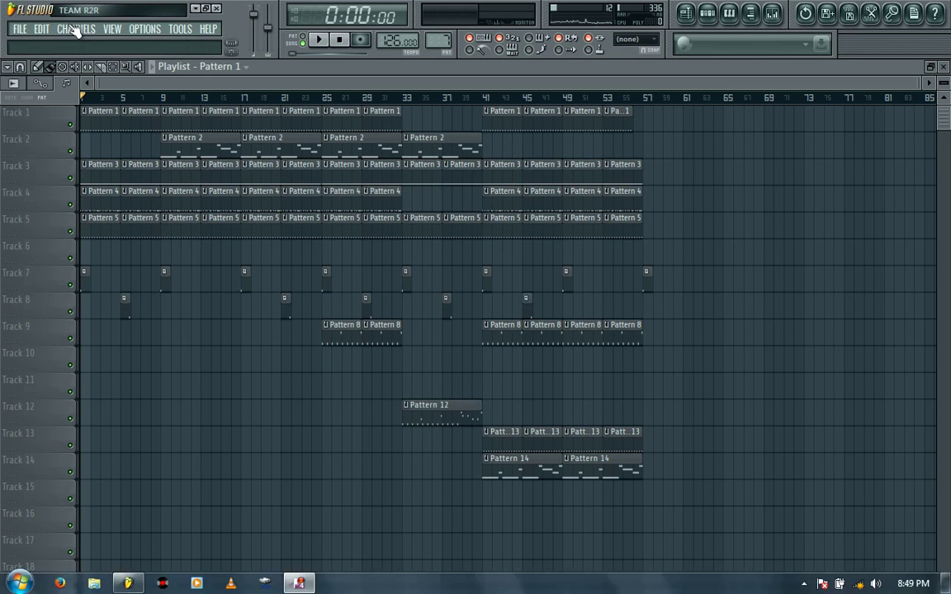
left_click(143, 29)
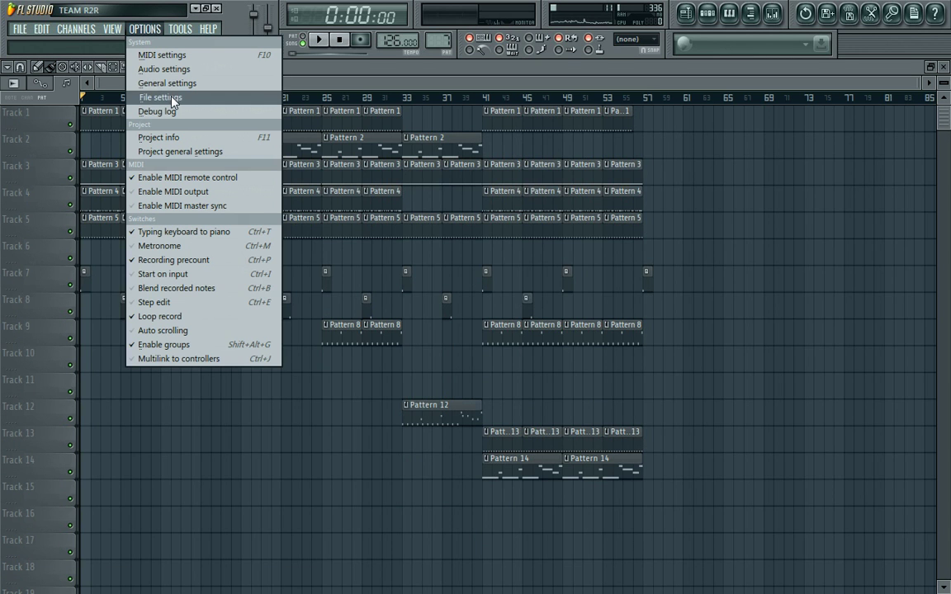
left_click(170, 137)
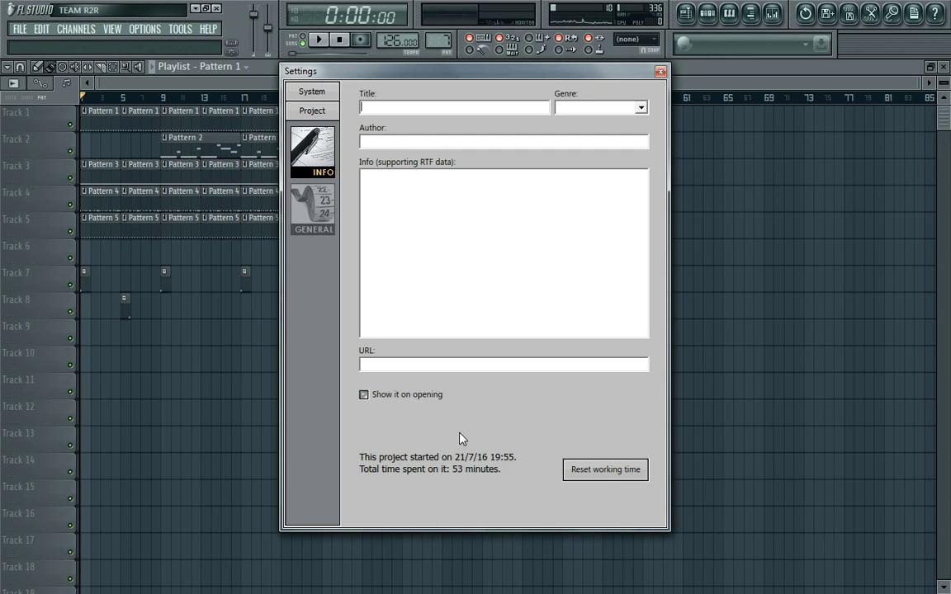
left_click(660, 72)
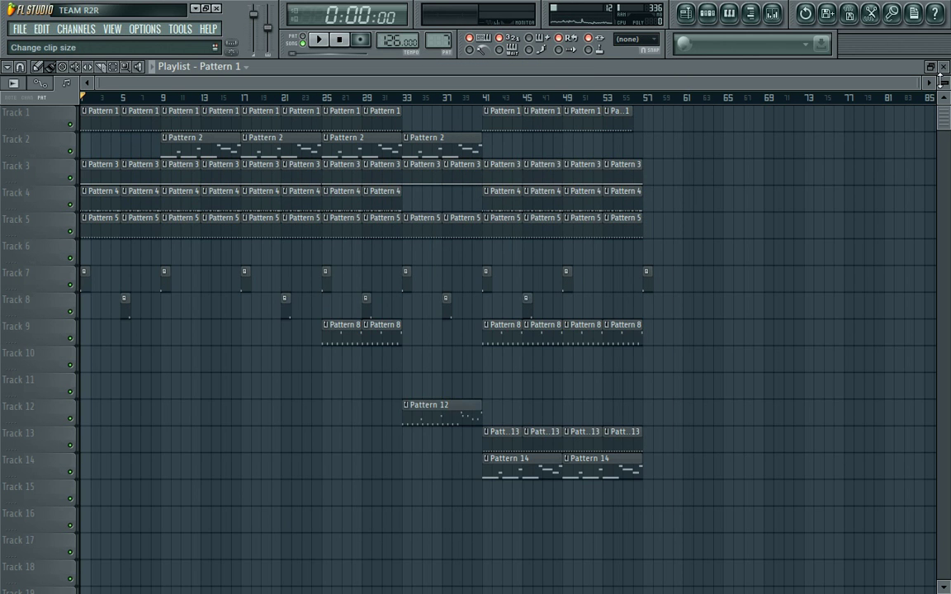
left_click_drag(943, 78, 943, 82)
key("super")
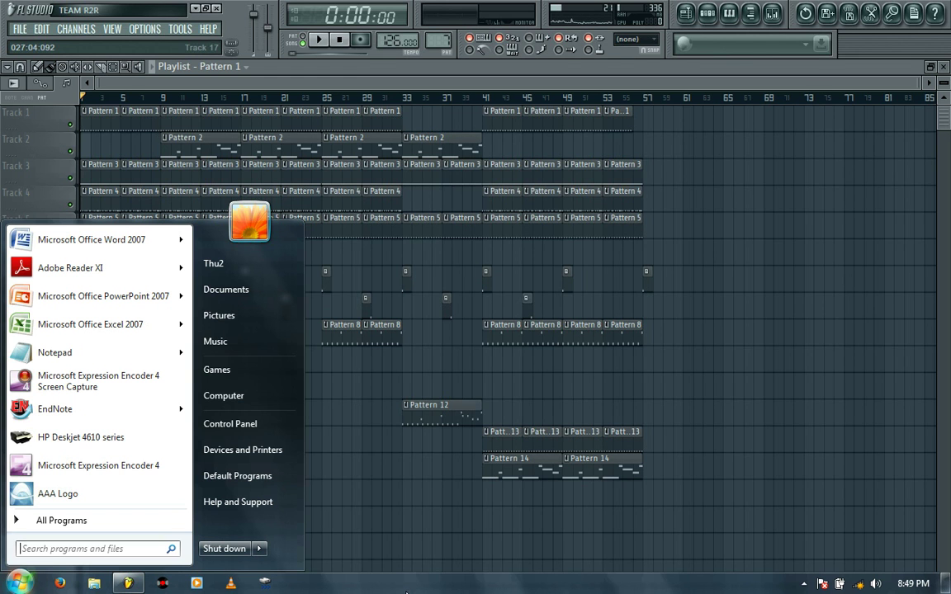
left_click(406, 589)
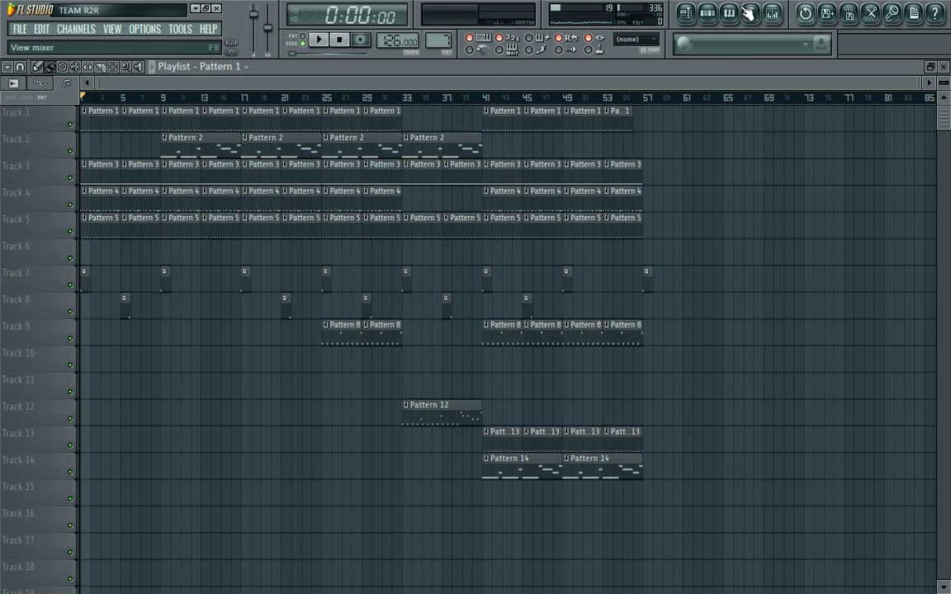
View Pattern 2's Hypersaw notes in the channel rack, and close the rack.
left_click(708, 14)
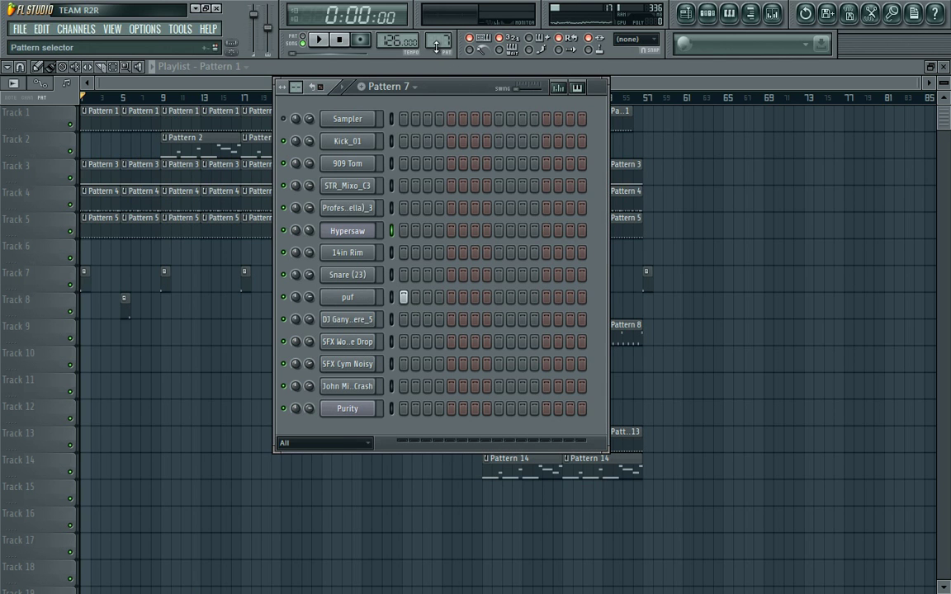
scroll(437, 45, "up", 1)
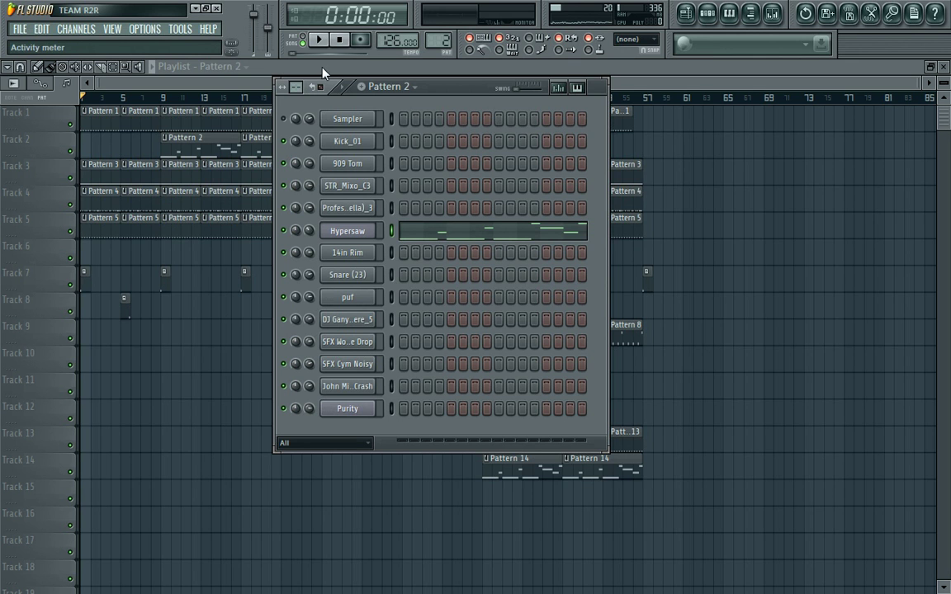
left_click(229, 86)
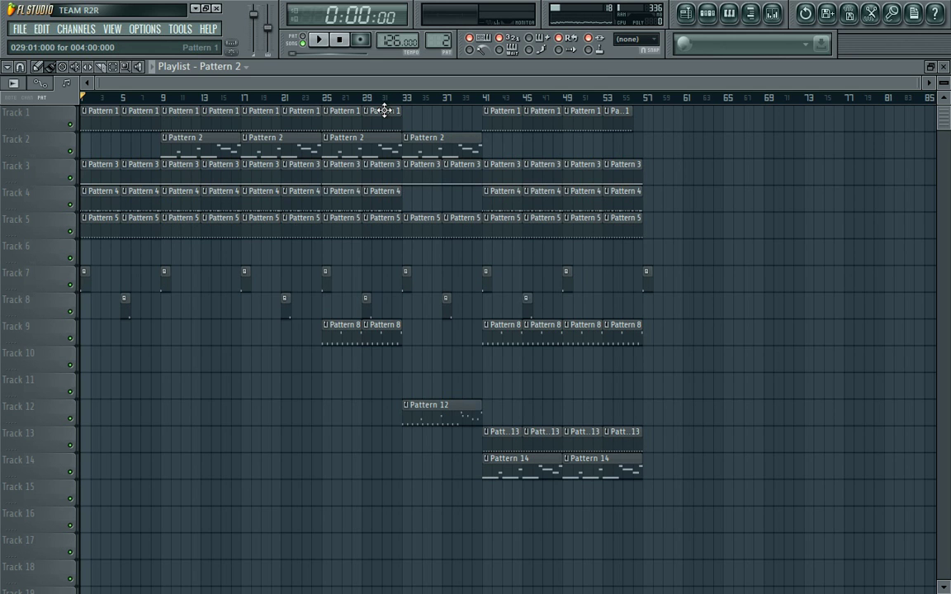
Bring back the screen recorder's toolbar over the finished playlist.
key("super")
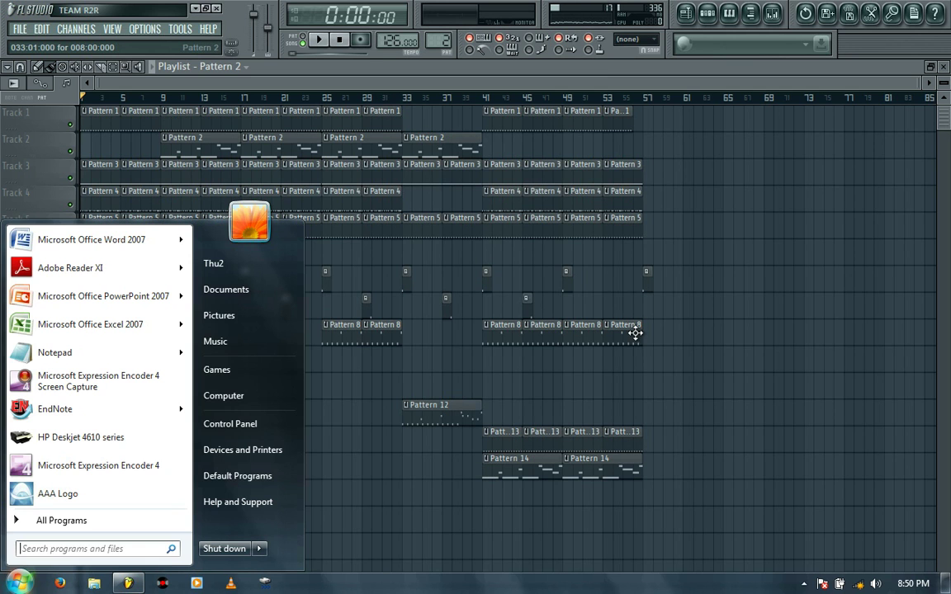
left_click(804, 584)
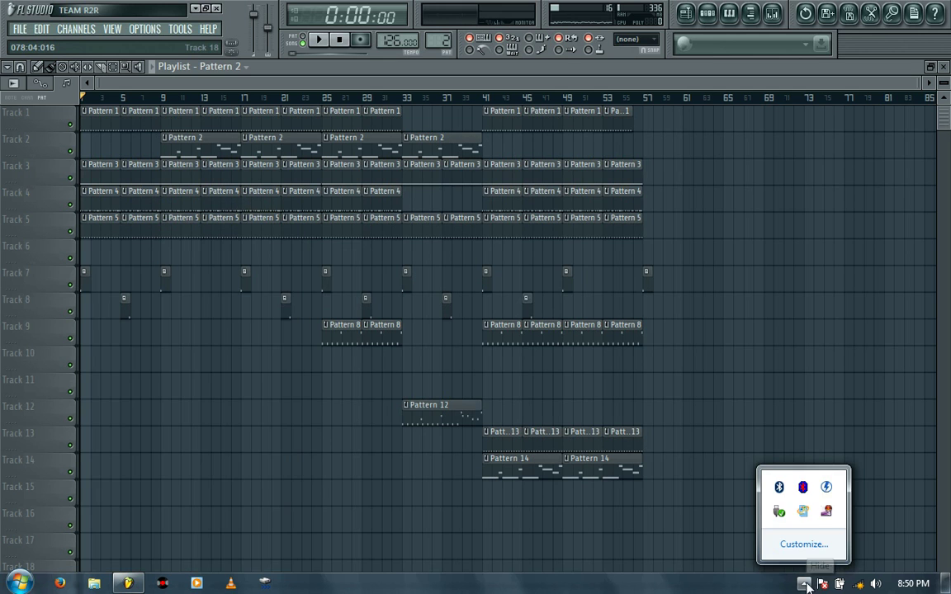
right_click(827, 514)
left_click(668, 464)
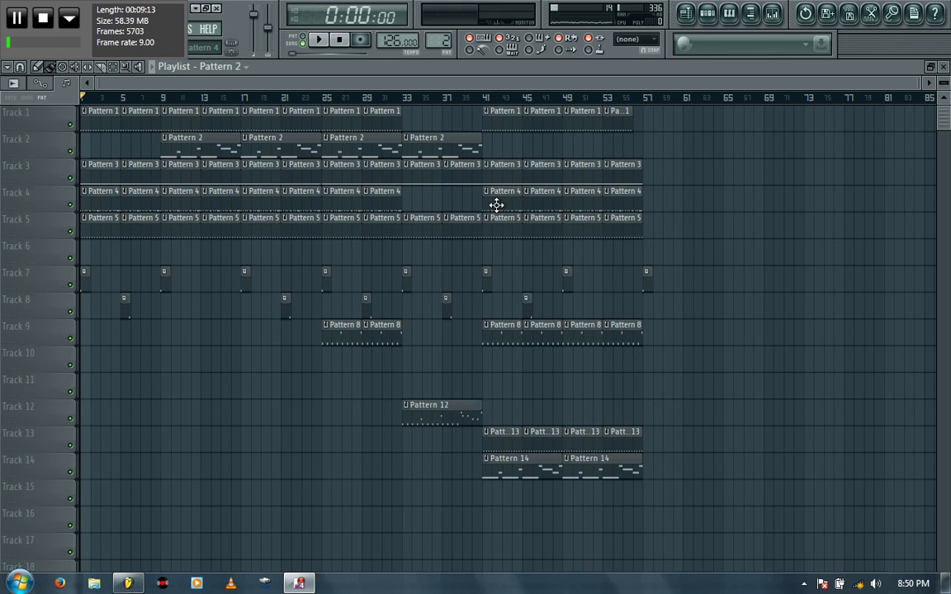